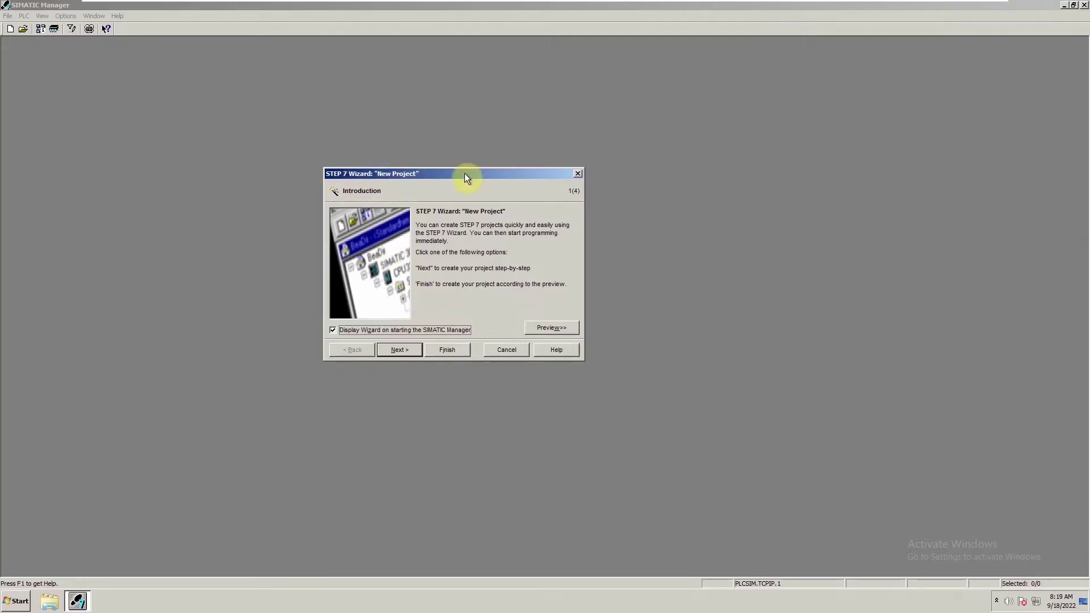
# Step: Dismiss the STEP 7 new project wizard and start a new project manually with the name "My first project"
pyautogui.click(502, 351)
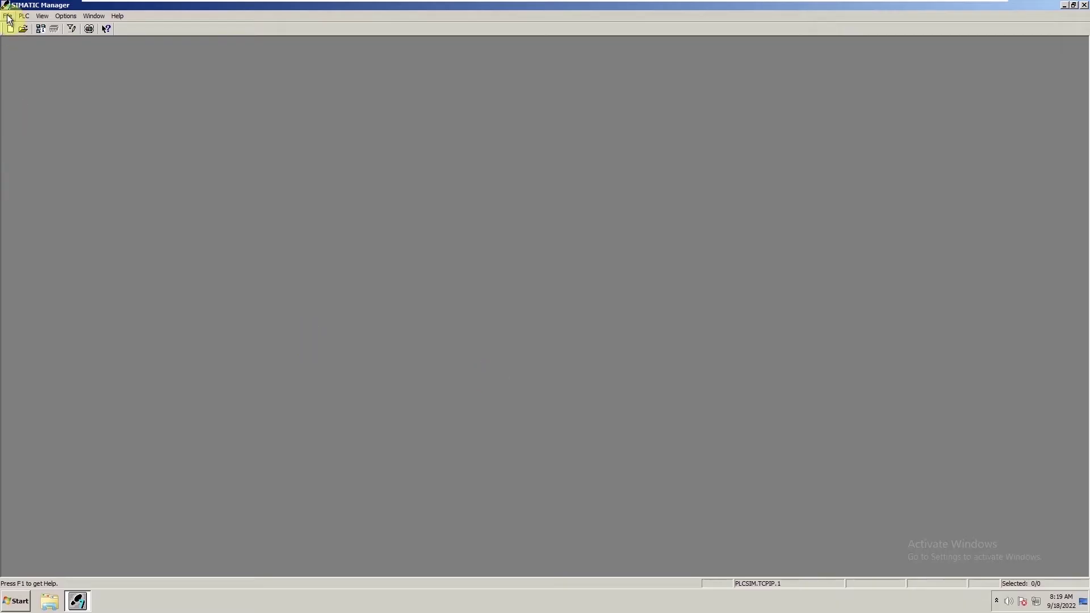
pyautogui.click(8, 16)
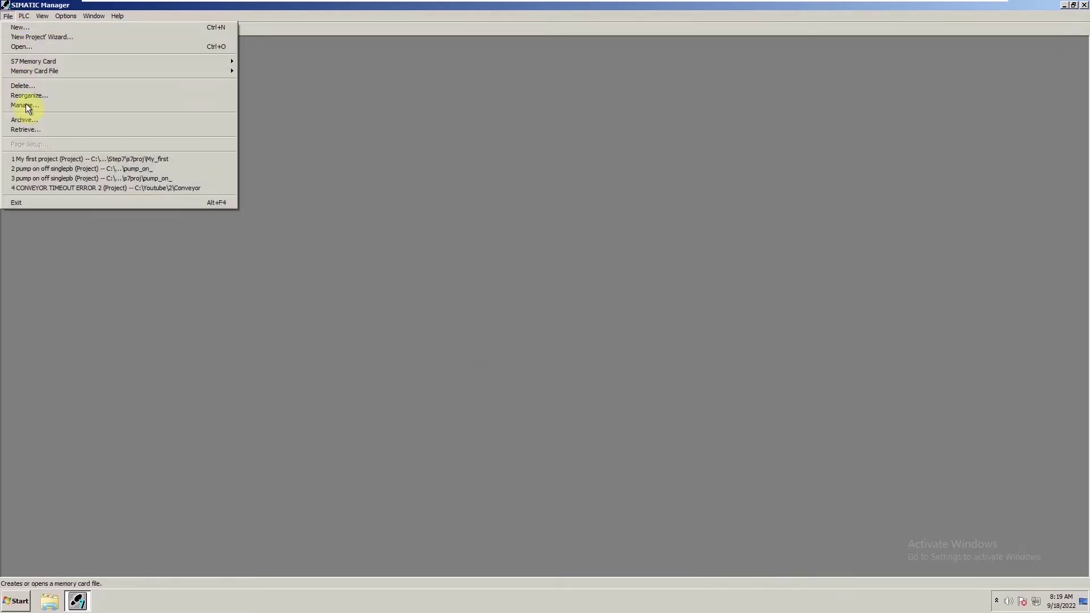
pyautogui.click(37, 30)
pyautogui.moveTo(495, 182); pyautogui.dragTo(414, 143)
pyautogui.click(382, 296)
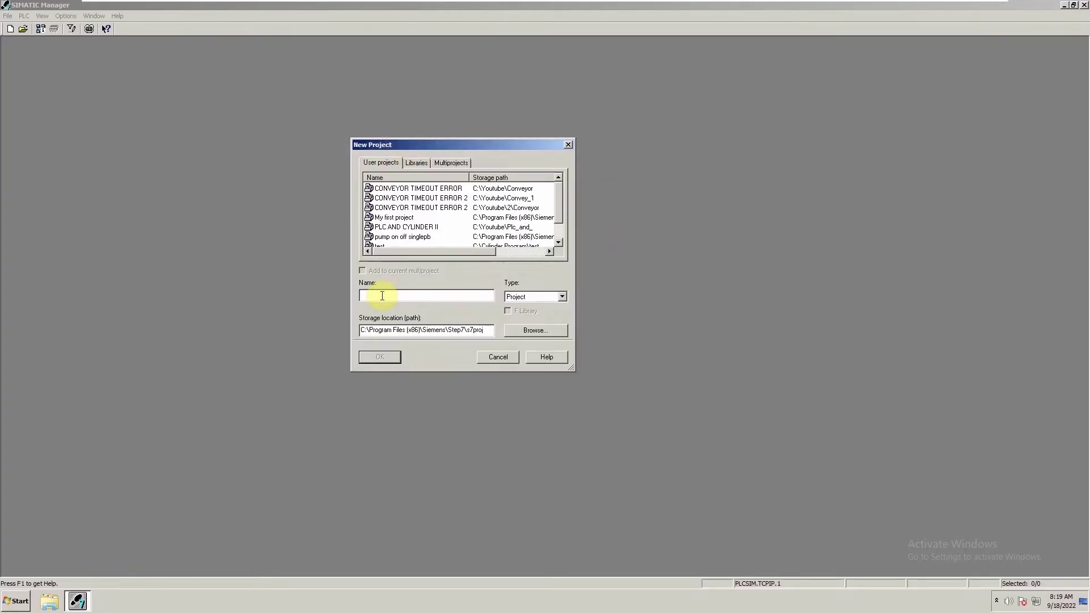
pyautogui.write('My first project')
pyautogui.press('Tab')
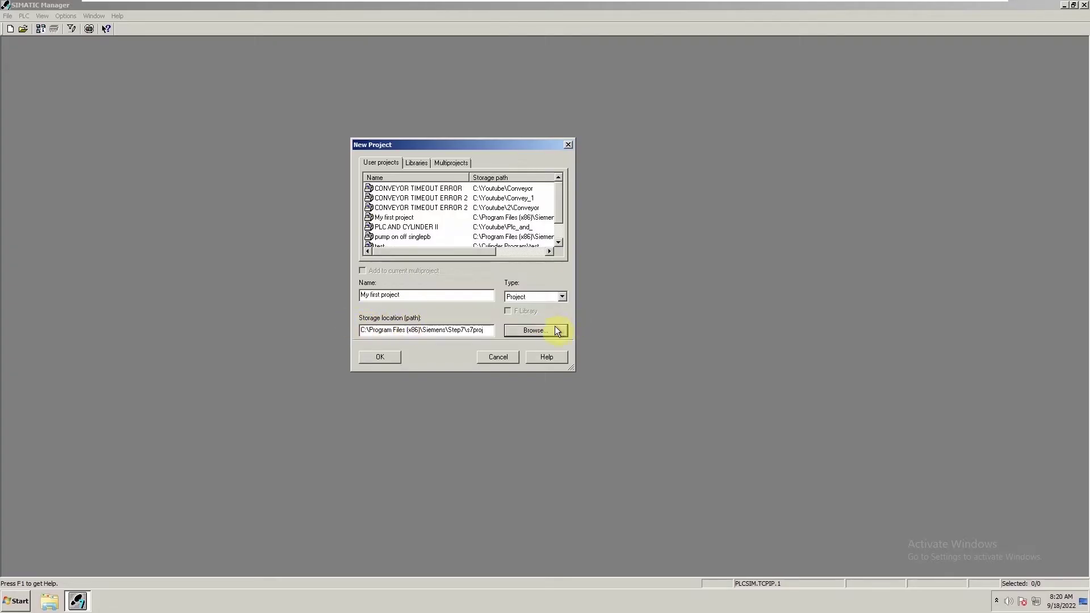
# Step: Check the storage directory without changing it, and create the project in C:\Program Files (x86)\Siemens\Step7\s7proj
pyautogui.click(529, 332)
pyautogui.moveTo(534, 251)
pyautogui.mouseDown()
pyautogui.moveTo(534, 195)
pyautogui.moveTo(550, 245)
pyautogui.mouseUp()
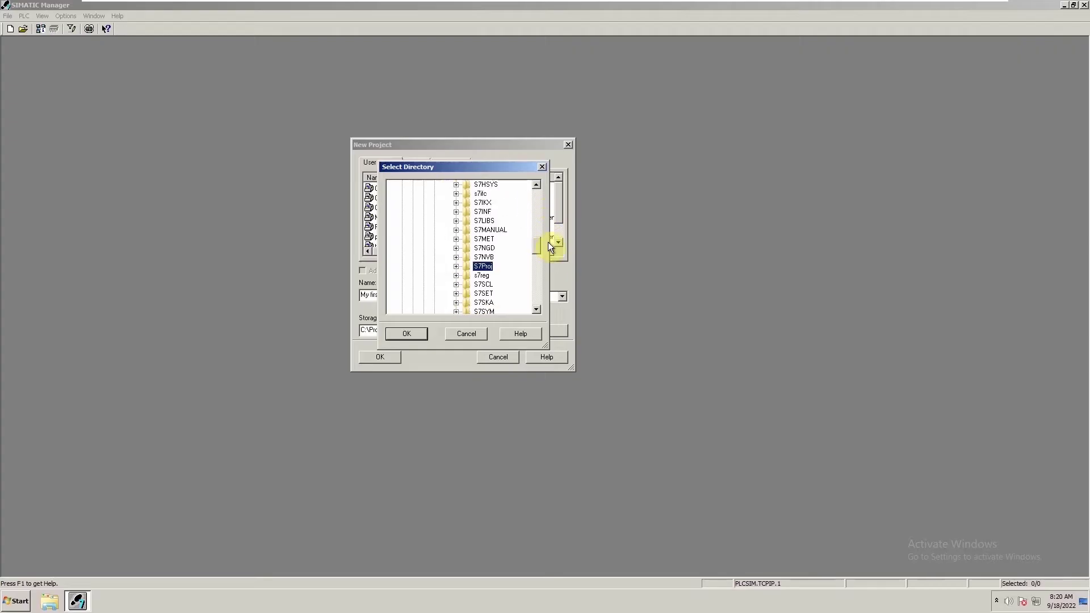
pyautogui.click(455, 334)
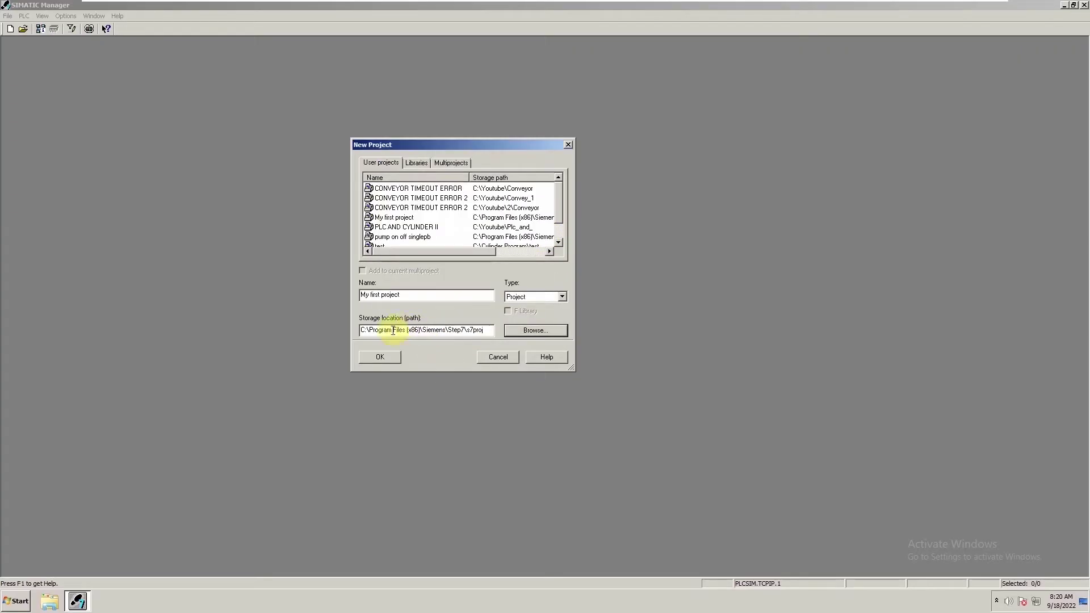
pyautogui.click(377, 358)
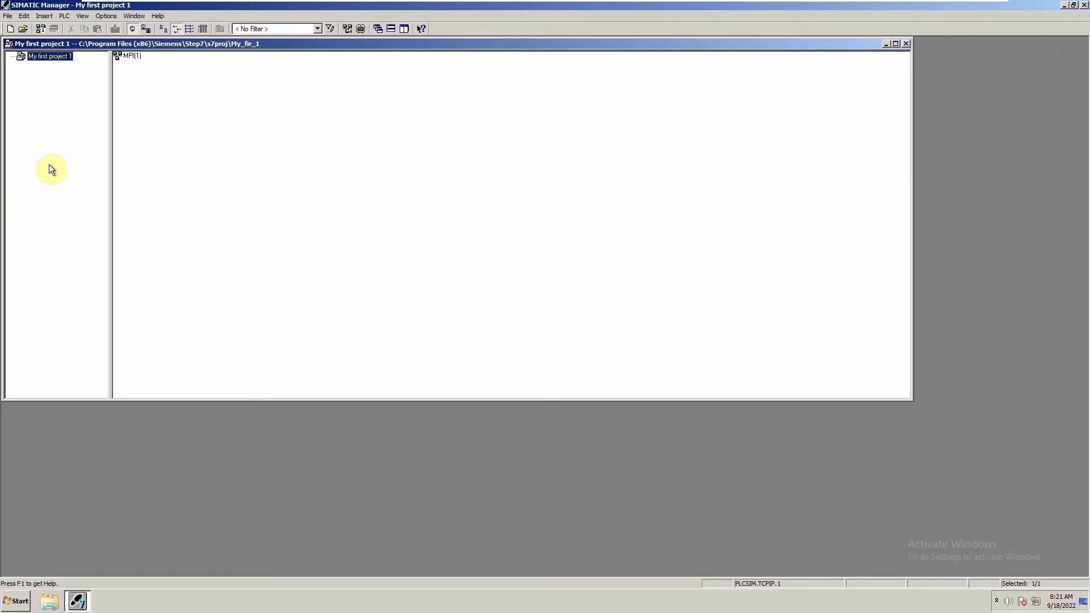
# Step: Insert a SIMATIC 300 station into the project and keep its default name
pyautogui.rightClick(48, 56)
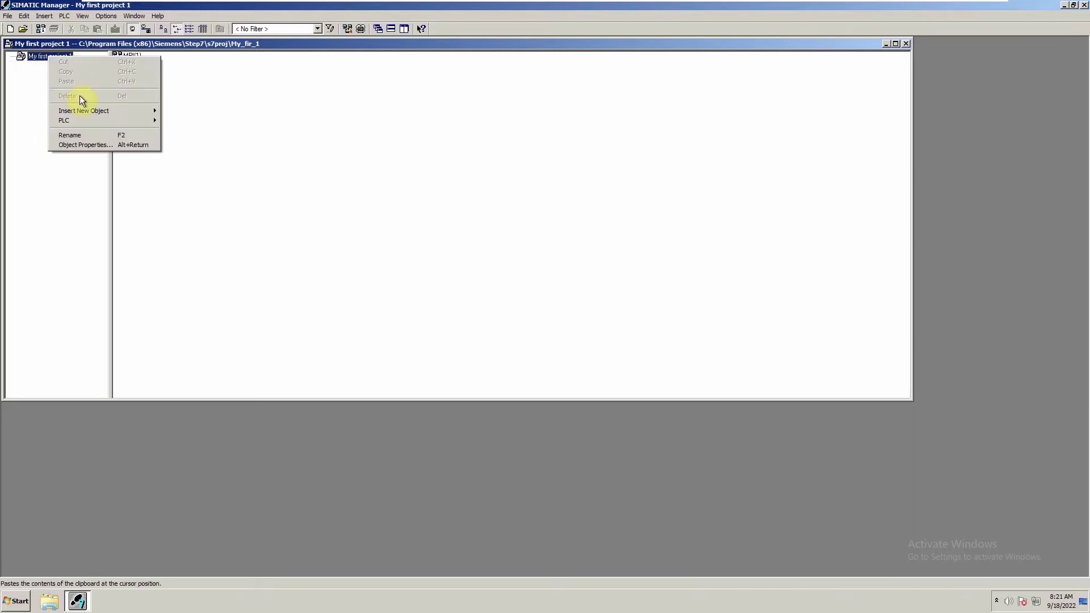
pyautogui.moveTo(93, 115)
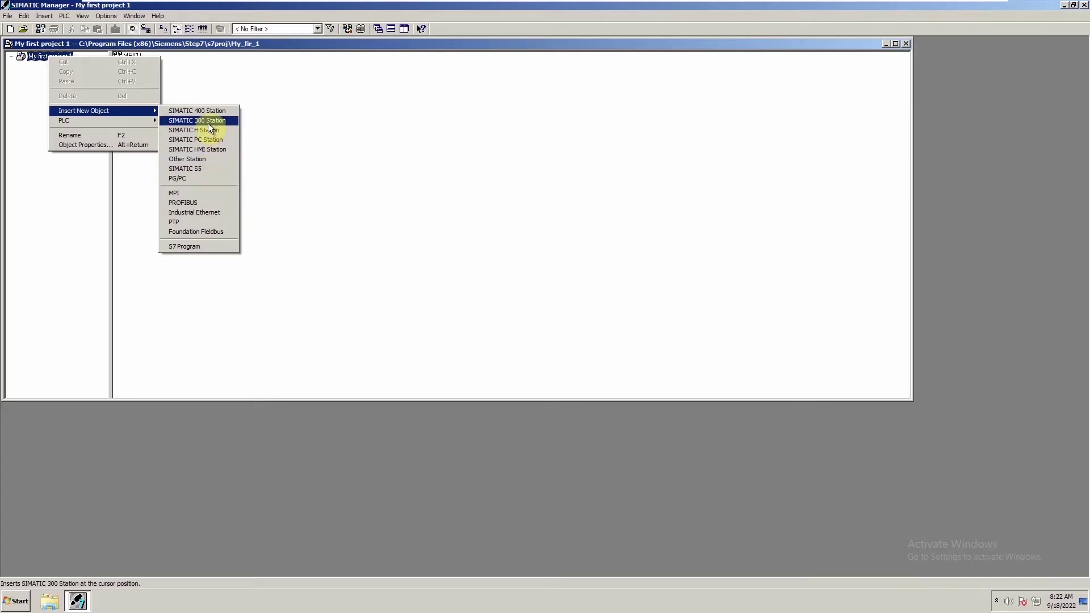
pyautogui.click(179, 122)
pyautogui.press('Return')
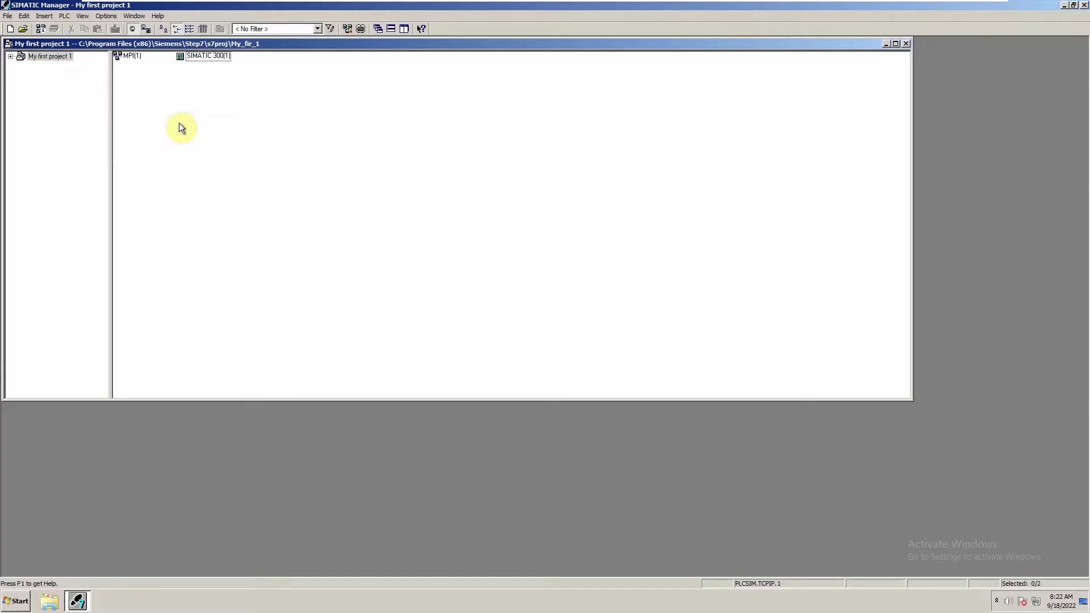
# Step: Open the hardware configuration of the SIMATIC 300 station and maximize its station window
pyautogui.doubleClick(194, 57)
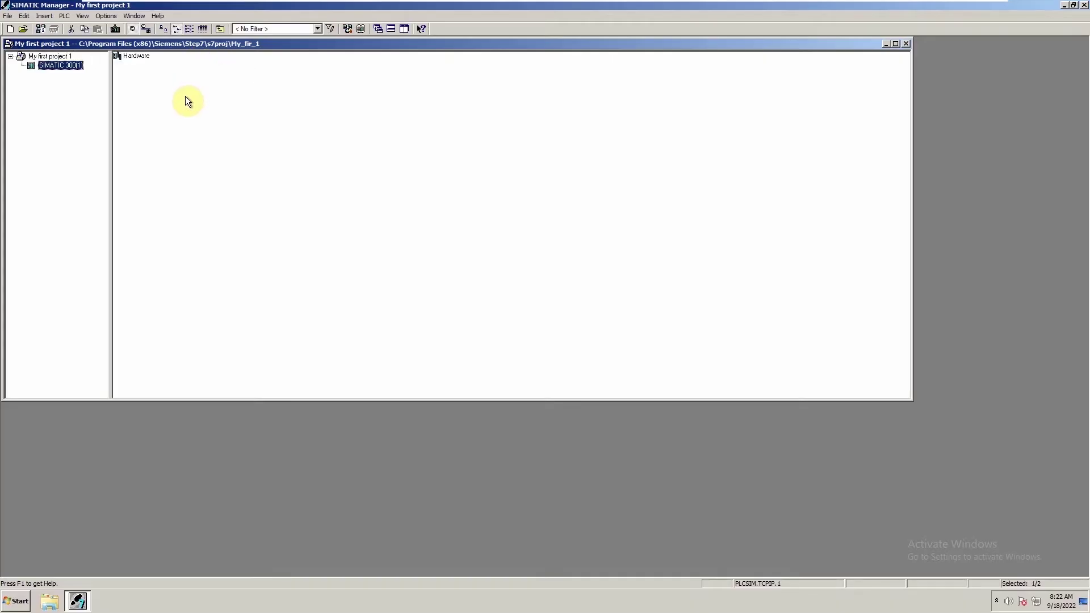
pyautogui.doubleClick(132, 56)
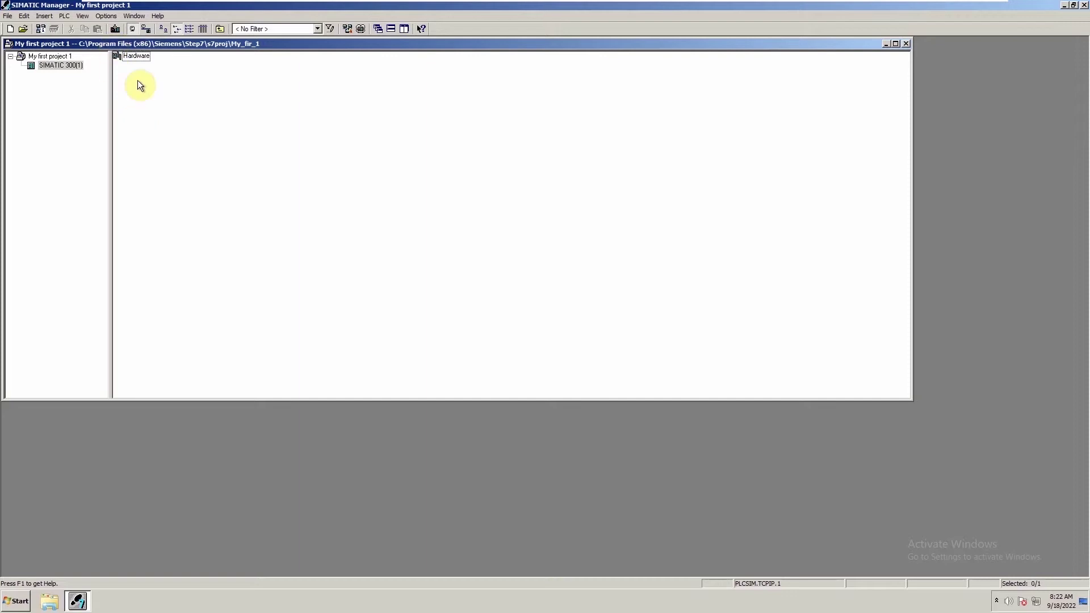
pyautogui.doubleClick(132, 56)
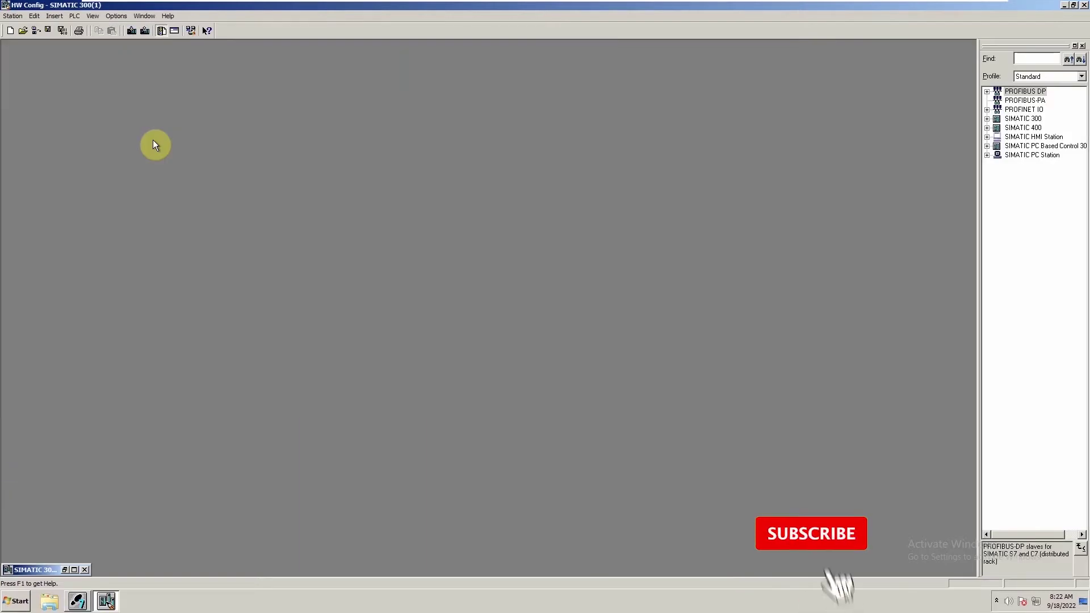
pyautogui.click(74, 569)
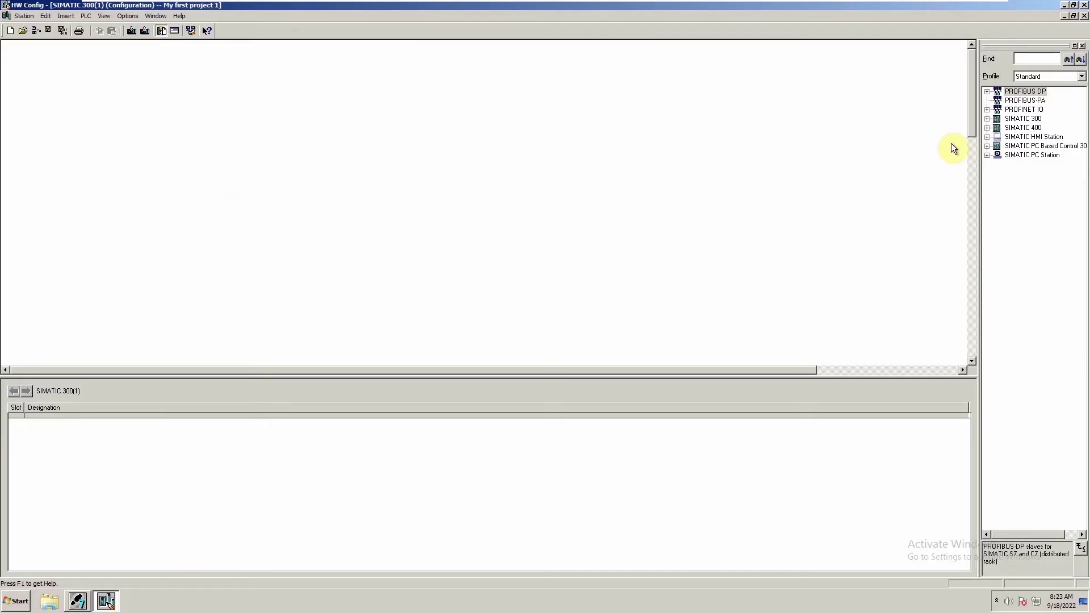
# Step: Add the RACK-300 rail from the SIMATIC 300 catalog, then enlarge and reposition the rack so all its slots show
pyautogui.click(988, 118)
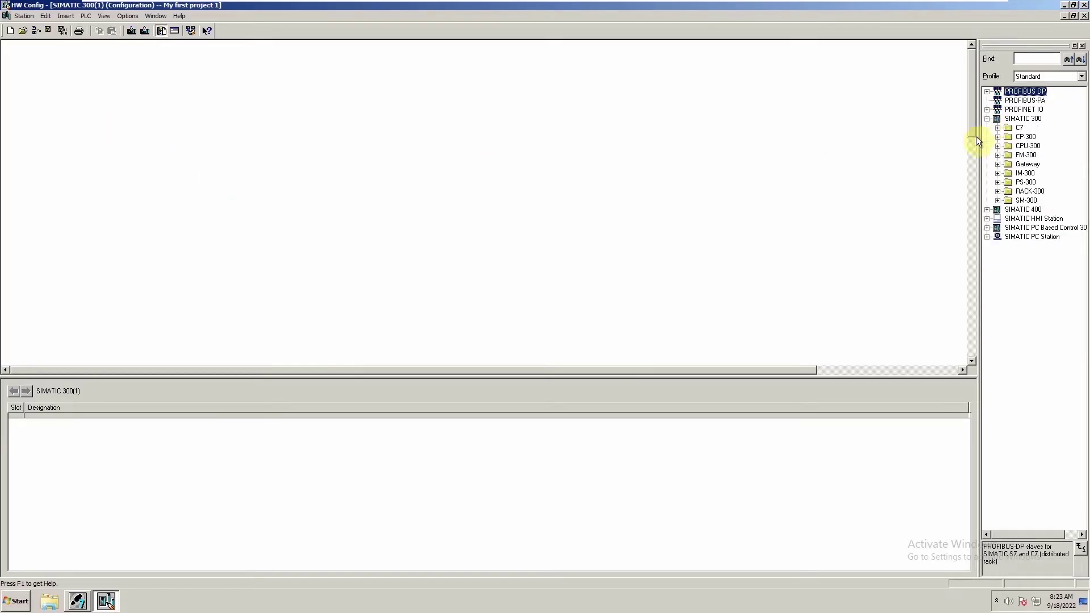
pyautogui.click(997, 192)
pyautogui.click(1022, 204)
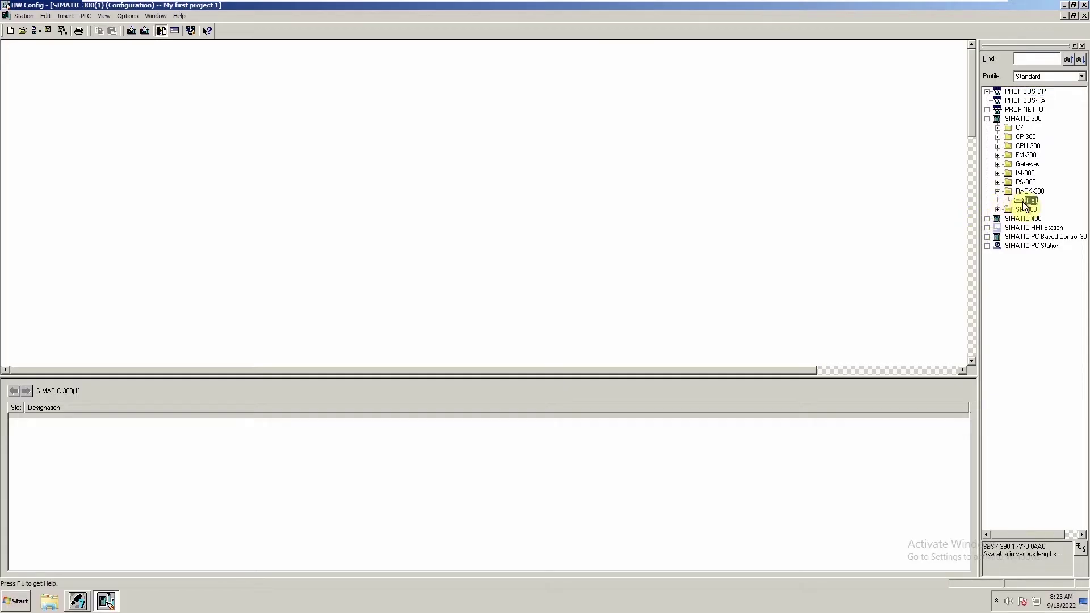
pyautogui.doubleClick(1025, 204)
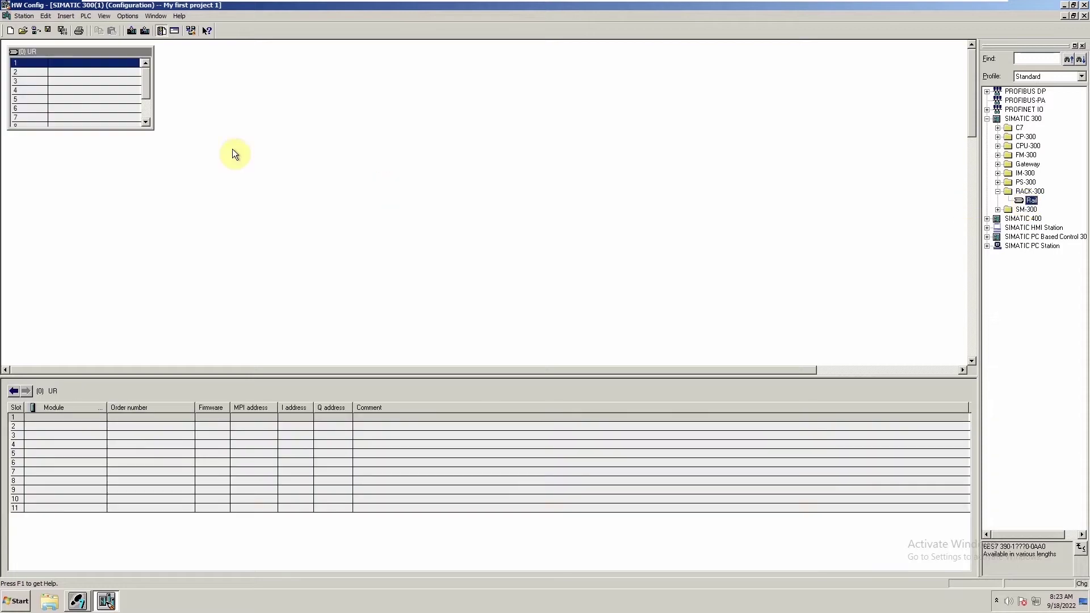
pyautogui.moveTo(151, 129); pyautogui.dragTo(160, 277)
pyautogui.moveTo(93, 48); pyautogui.dragTo(100, 84)
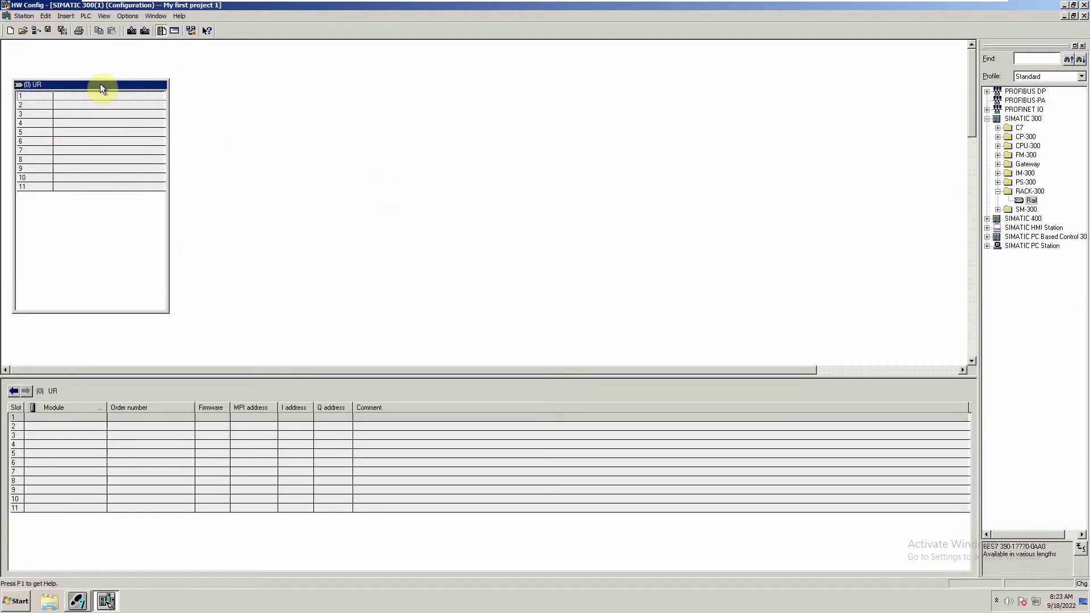
# Step: Place the CPU 314C-2 DP with order number 6ES7 314-6CF00-0AB0 in slot 2 of the rack
pyautogui.click(998, 146)
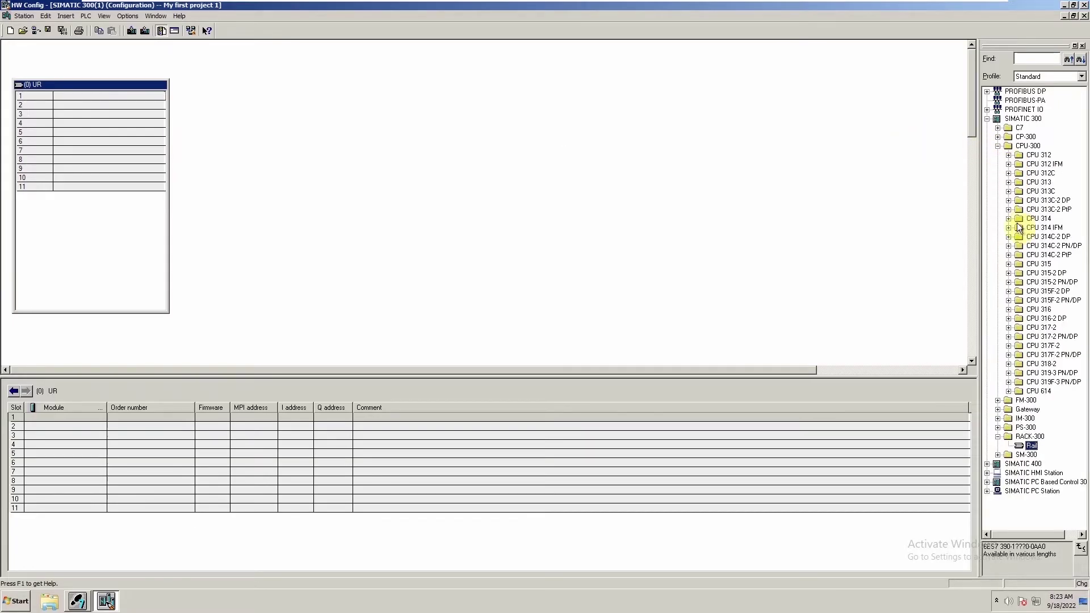
pyautogui.click(1009, 237)
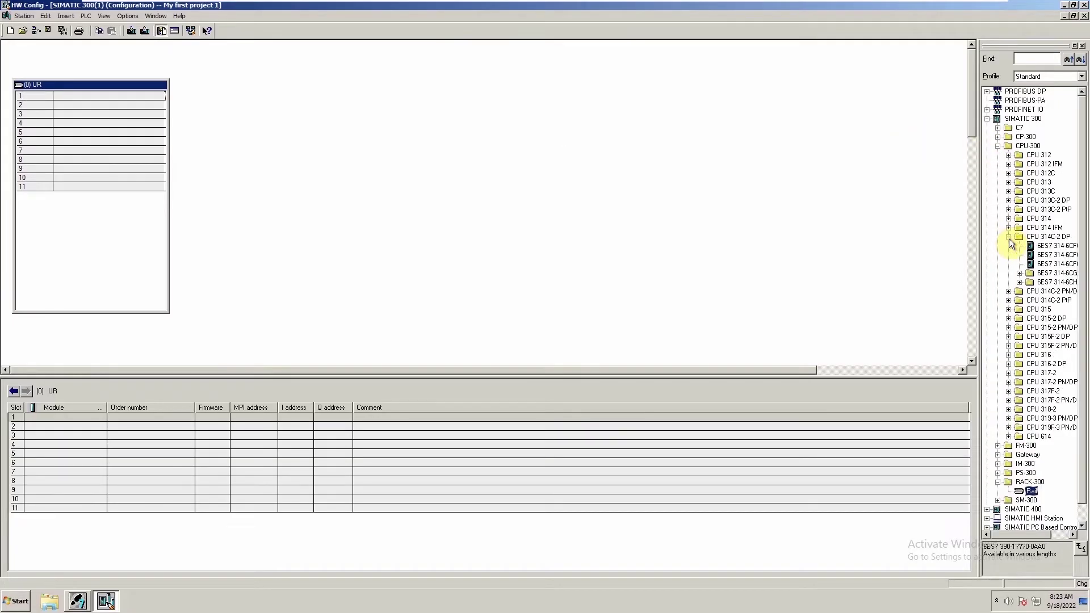
pyautogui.click(1047, 248)
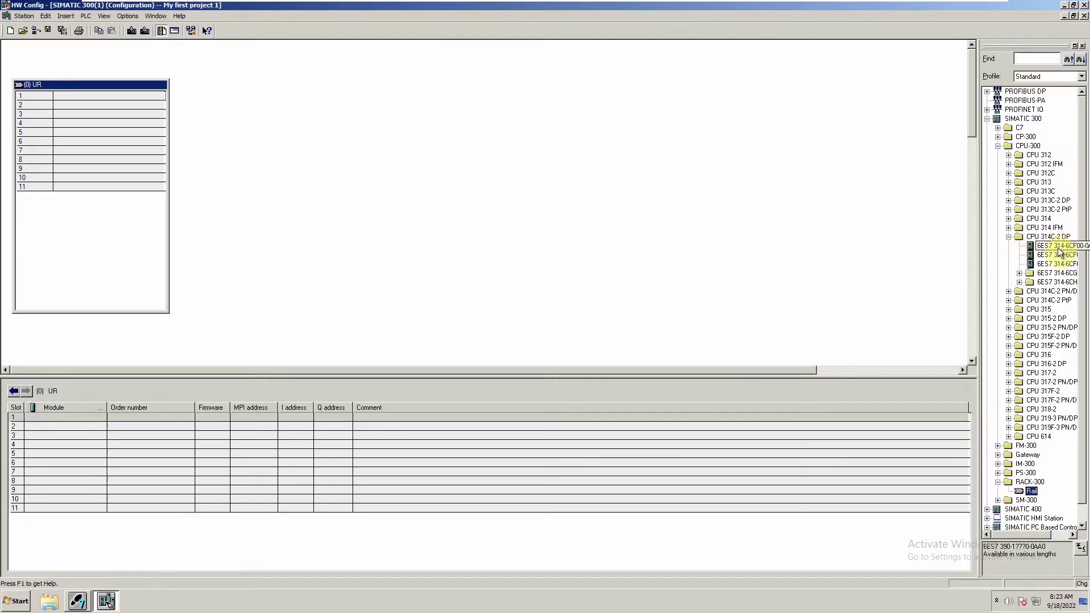
pyautogui.moveTo(1048, 254); pyautogui.dragTo(118, 107)
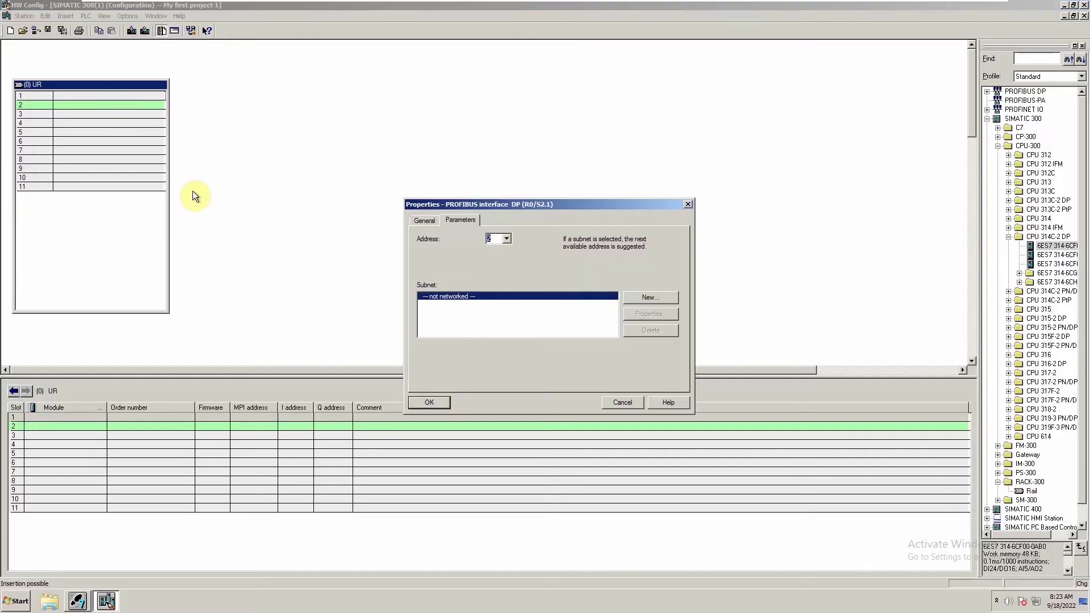
pyautogui.moveTo(467, 204); pyautogui.dragTo(284, 86)
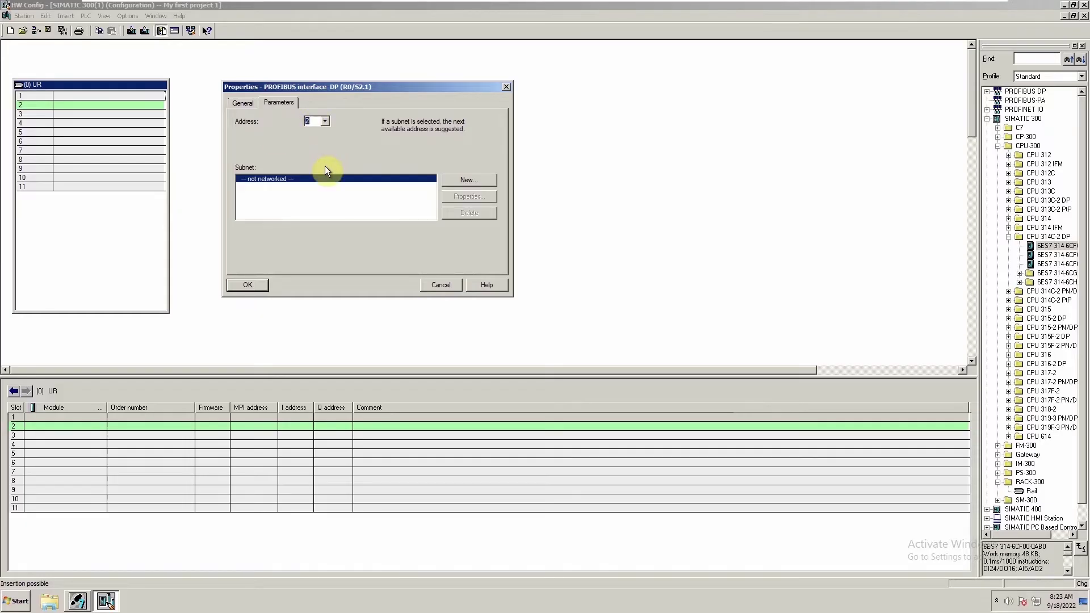
# Step: Check the network settings for a new PROFIBUS subnet, discard the subnet, and accept the DP interface as not networked
pyautogui.click(454, 180)
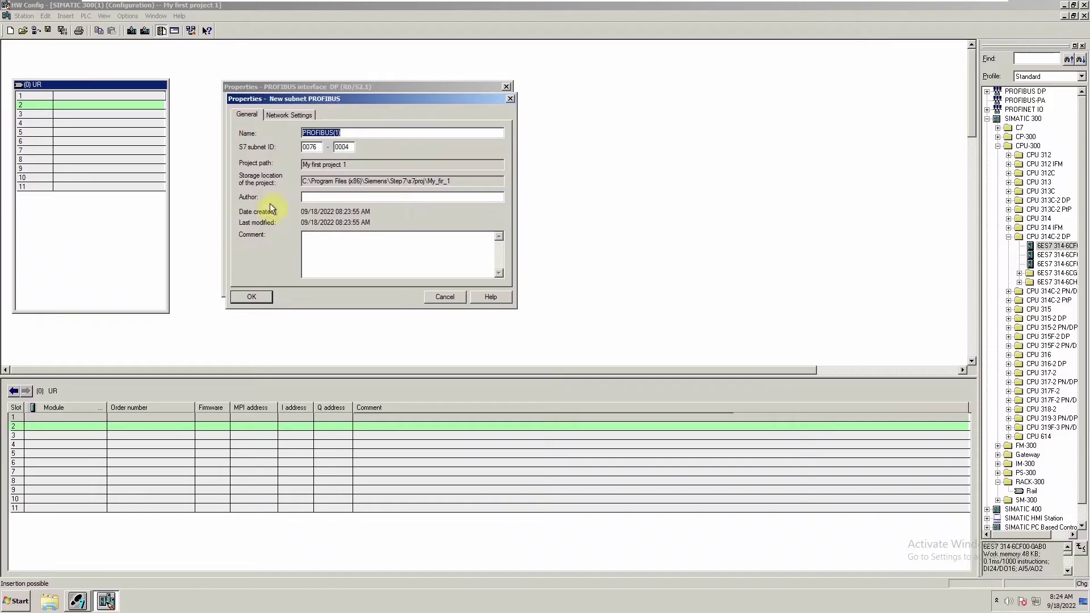
pyautogui.click(282, 116)
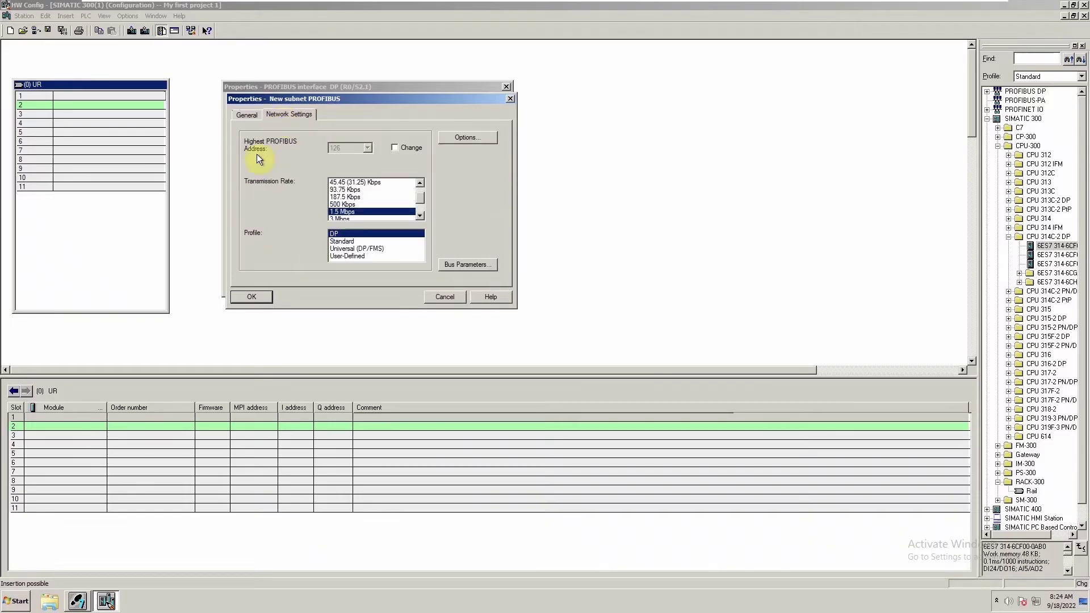
pyautogui.click(434, 296)
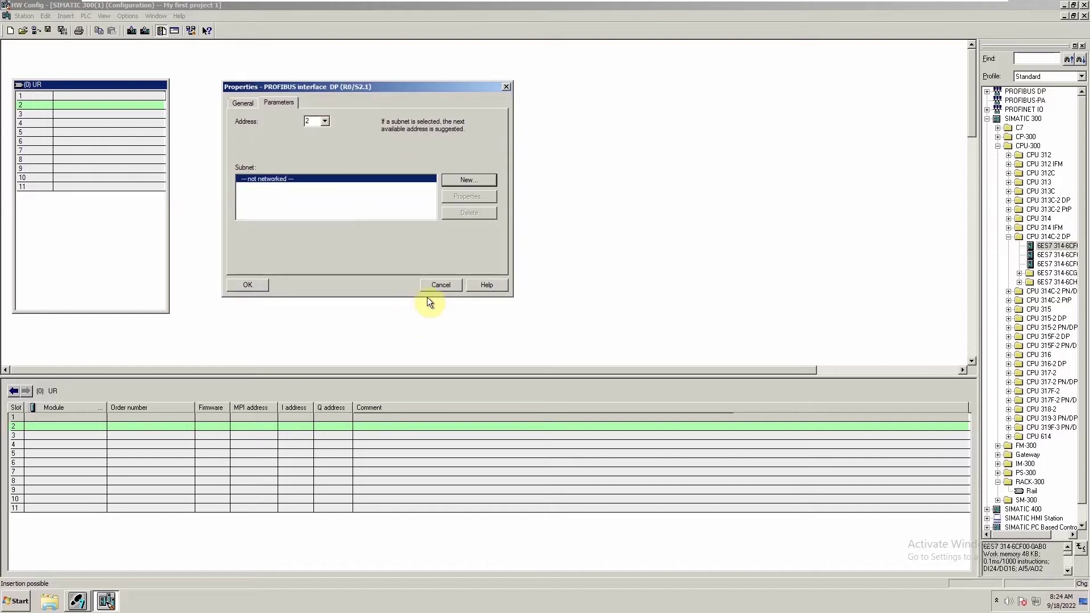
pyautogui.click(248, 286)
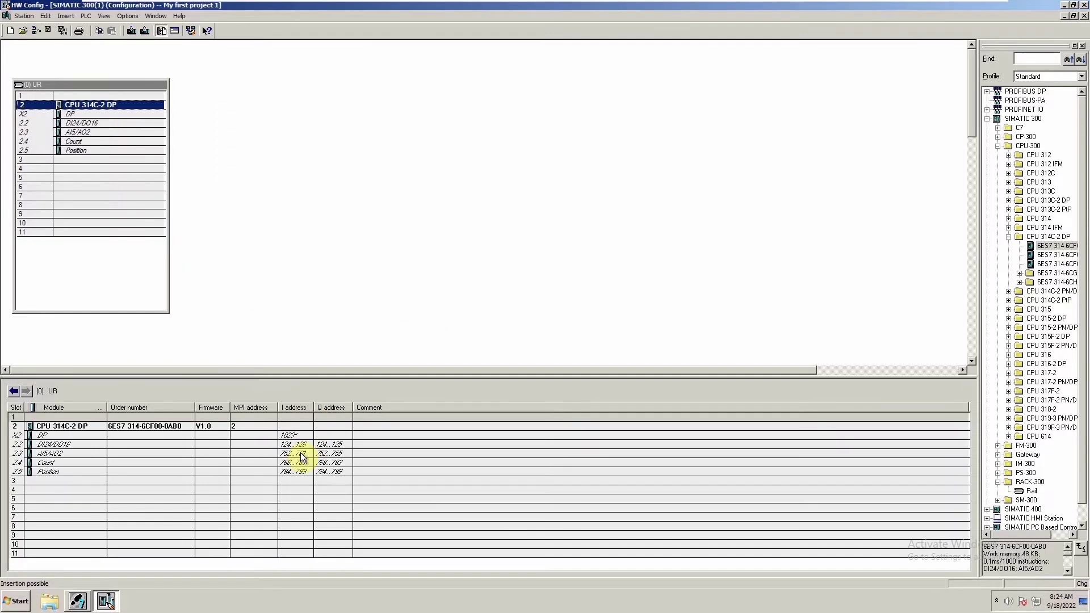
# Step: Examine the CPU's integrated modules in the rack and the input and output addresses of the DI24/DO16 module
pyautogui.click(91, 123)
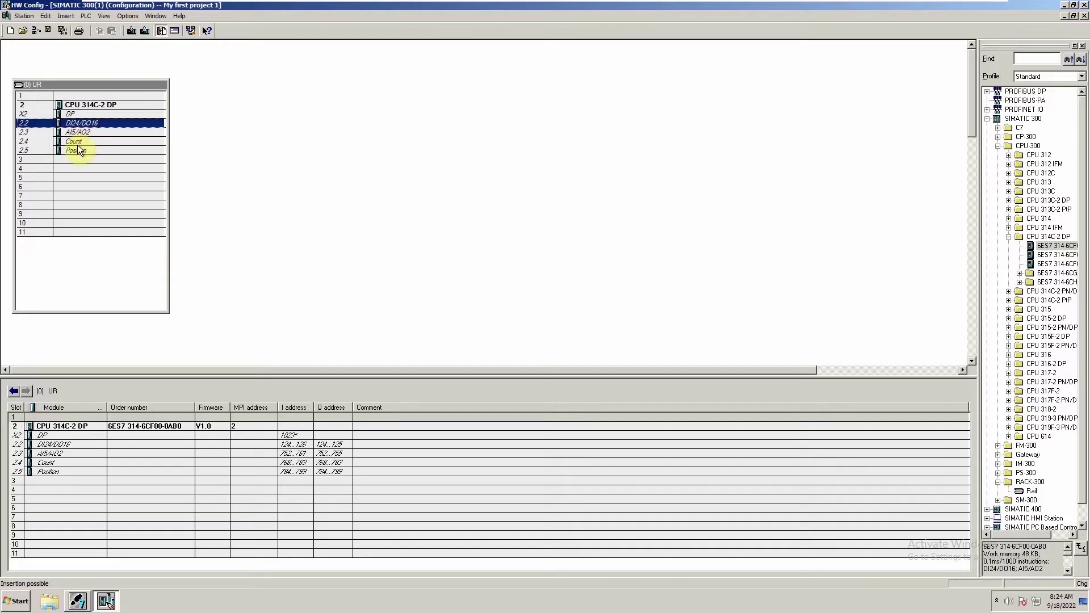
pyautogui.click(80, 142)
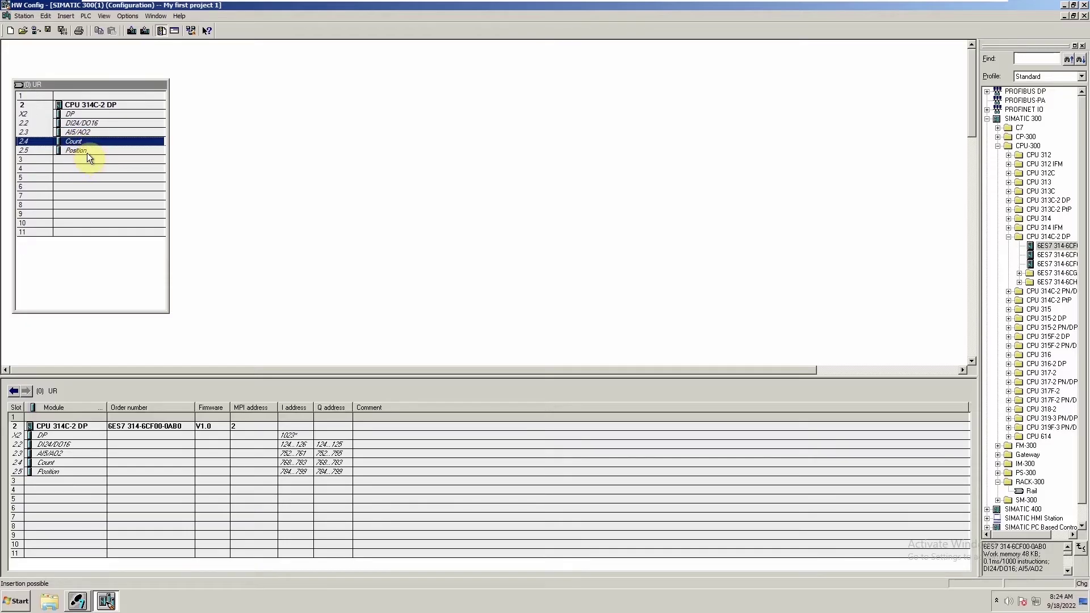
pyautogui.click(86, 153)
pyautogui.click(89, 168)
pyautogui.click(76, 123)
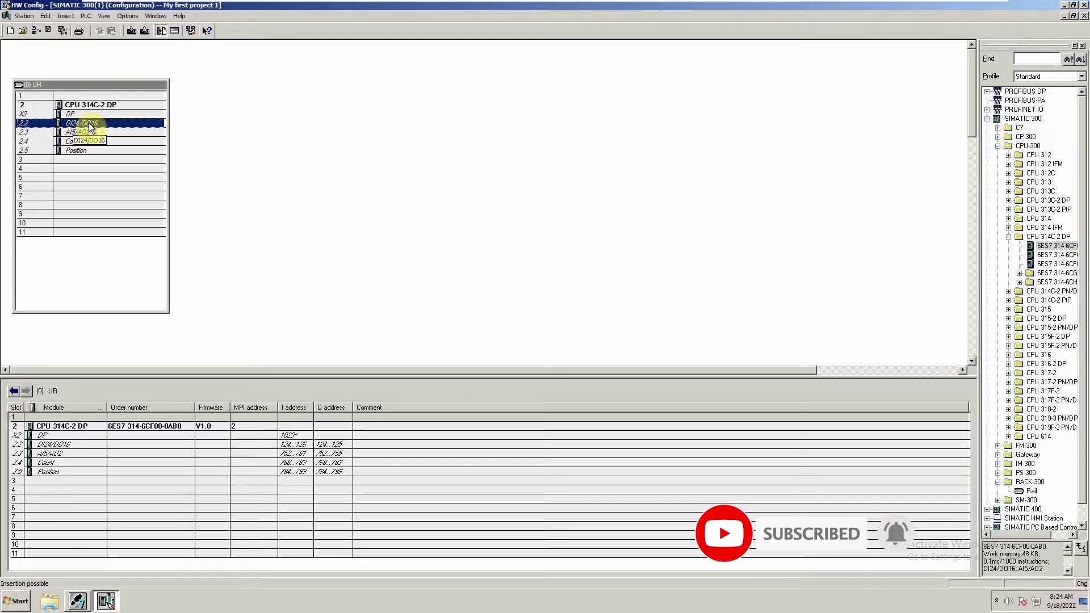
pyautogui.click(300, 445)
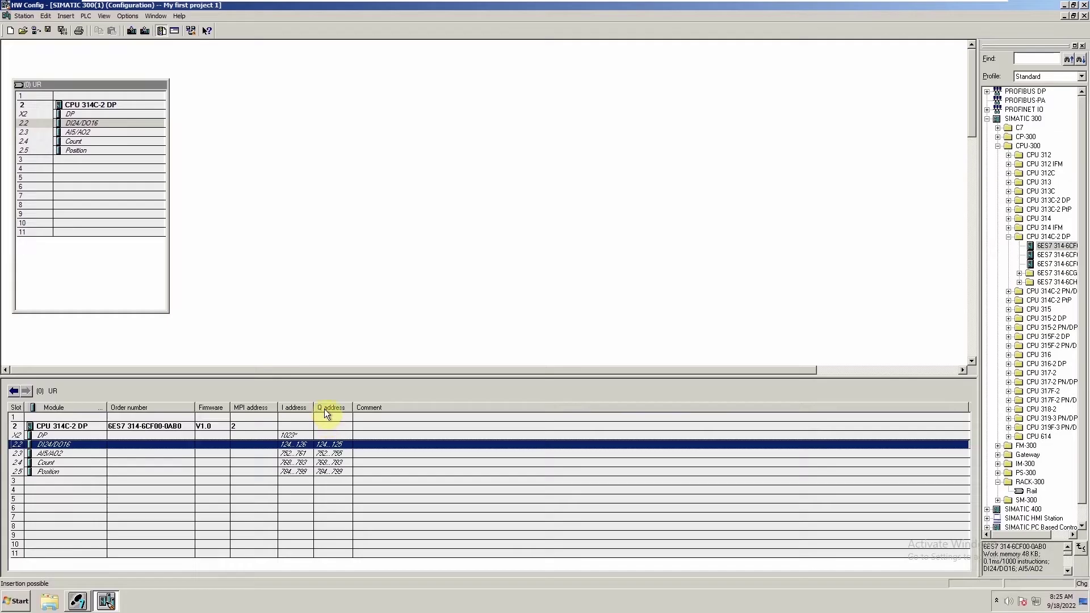
# Step: Turn off the system default addresses for the DI24/DO16 module and set its input start address to 0
pyautogui.doubleClick(322, 447)
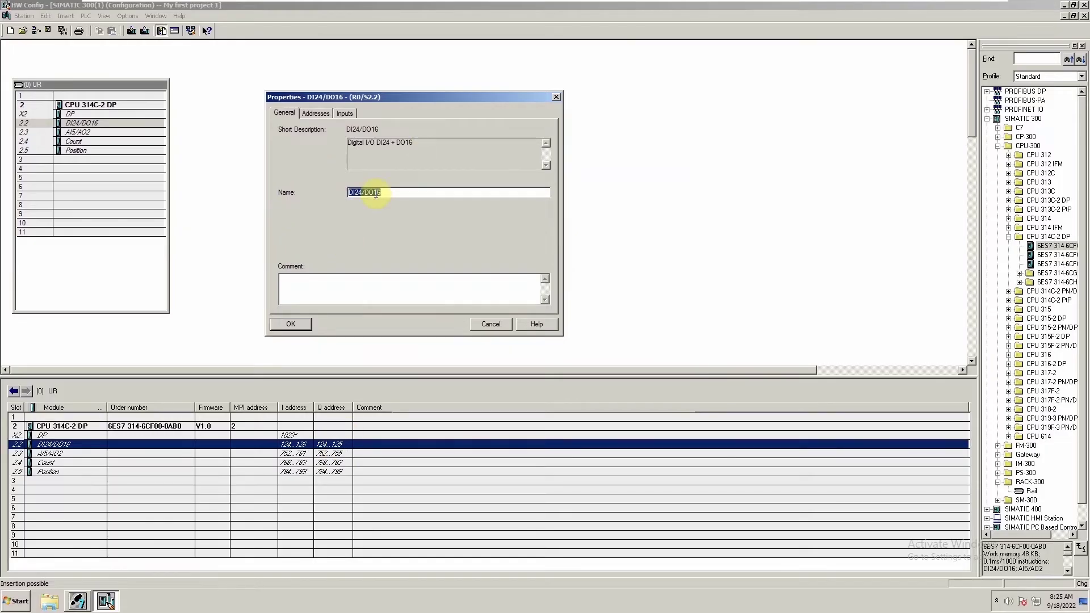
pyautogui.click(314, 114)
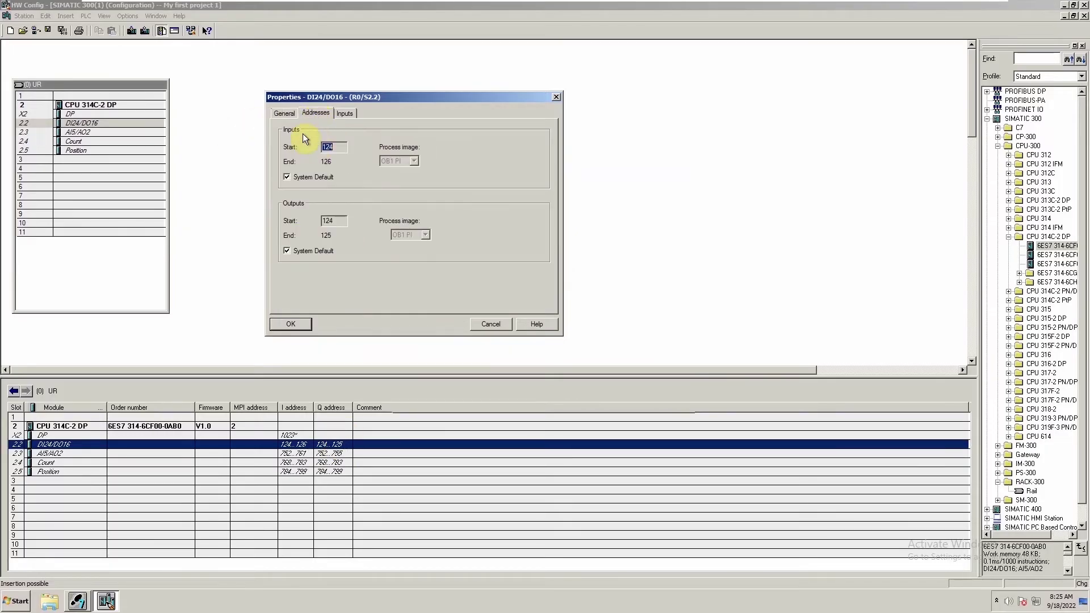
pyautogui.click(335, 146)
pyautogui.click(297, 176)
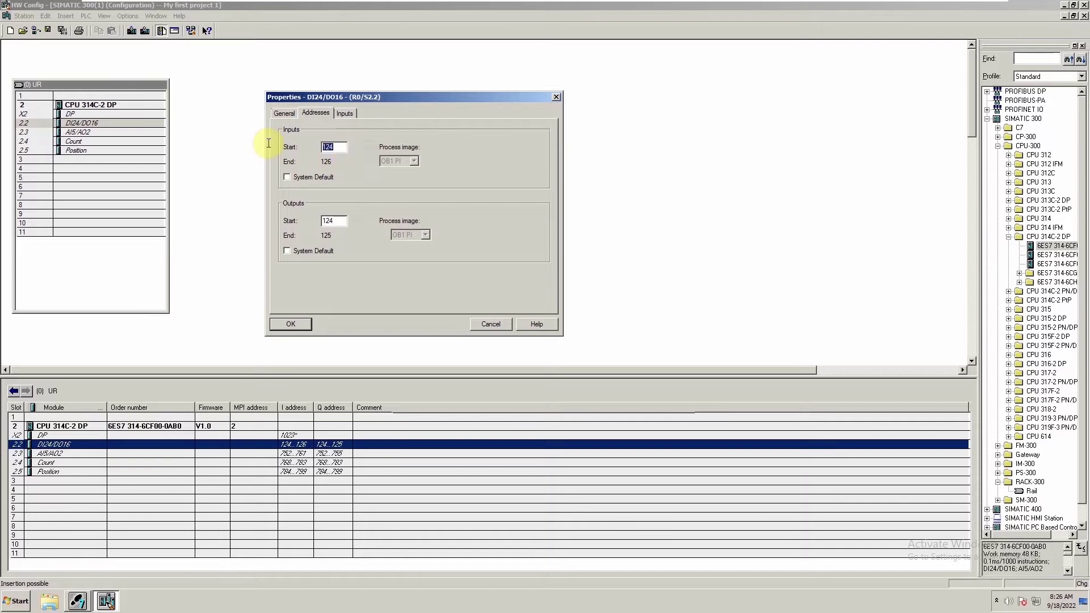
pyautogui.moveTo(322, 147); pyautogui.dragTo(338, 151)
pyautogui.write('0')
pyautogui.press('Tab')
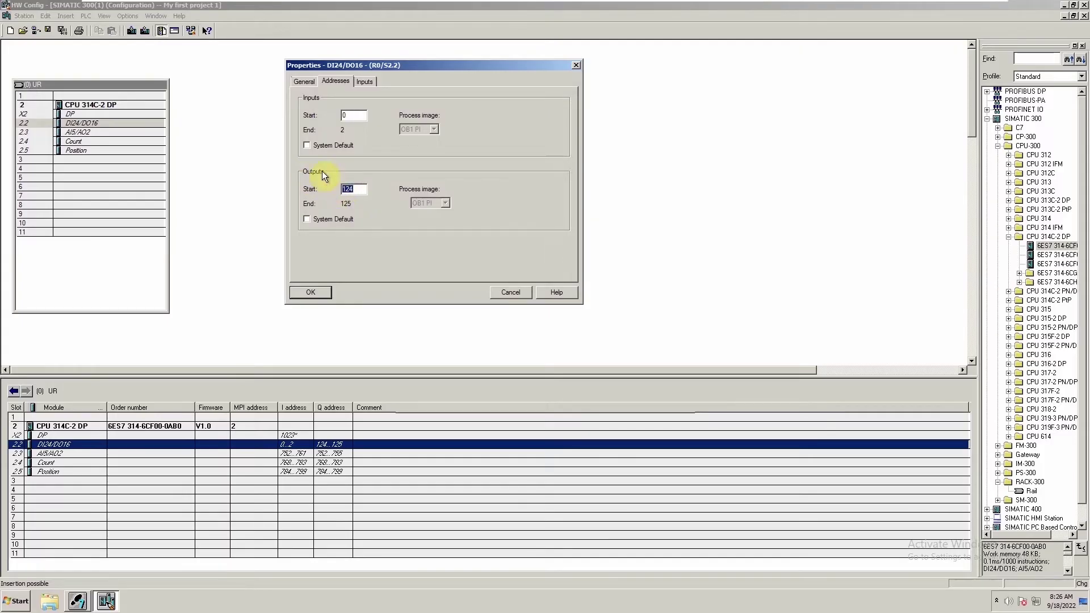
# Step: Set the DI24/DO16 module's output start address to 0, then save and compile the hardware configuration
pyautogui.moveTo(342, 189); pyautogui.dragTo(354, 189)
pyautogui.write('0')
pyautogui.click(311, 291)
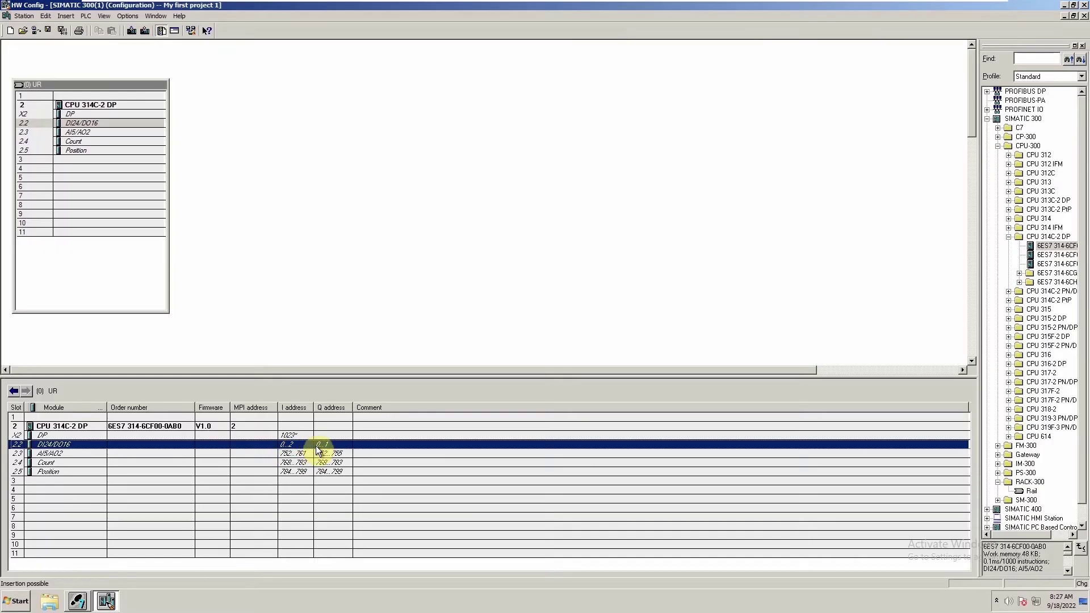
pyautogui.click(63, 33)
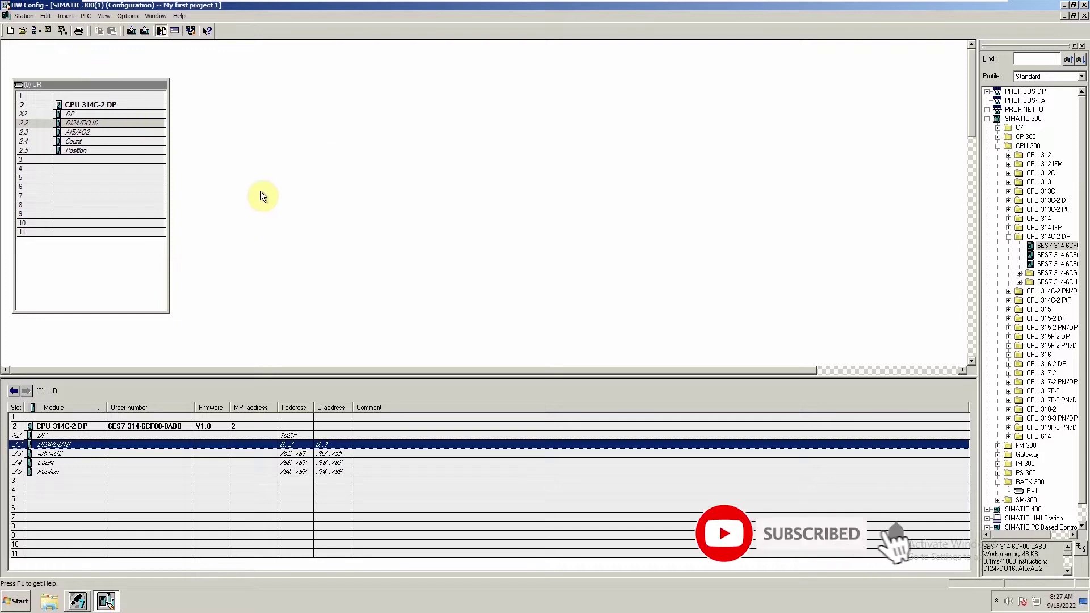
pyautogui.click(1065, 5)
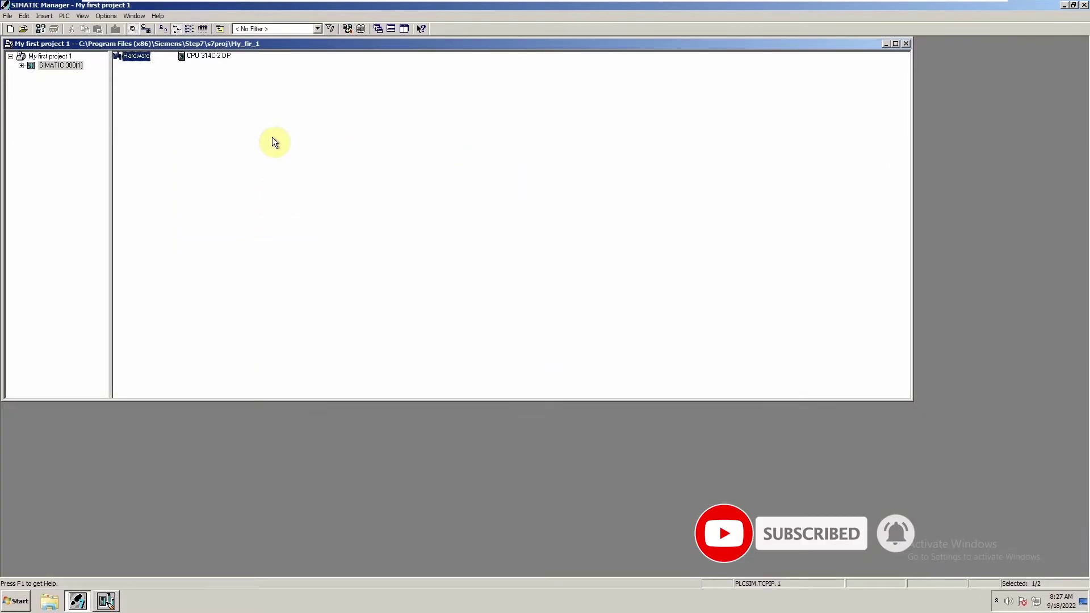
# Step: Open S7 Program(1) of the CPU 314C-2 DP in the SIMATIC Manager project
pyautogui.click(174, 100)
pyautogui.click(204, 57)
pyautogui.click(204, 82)
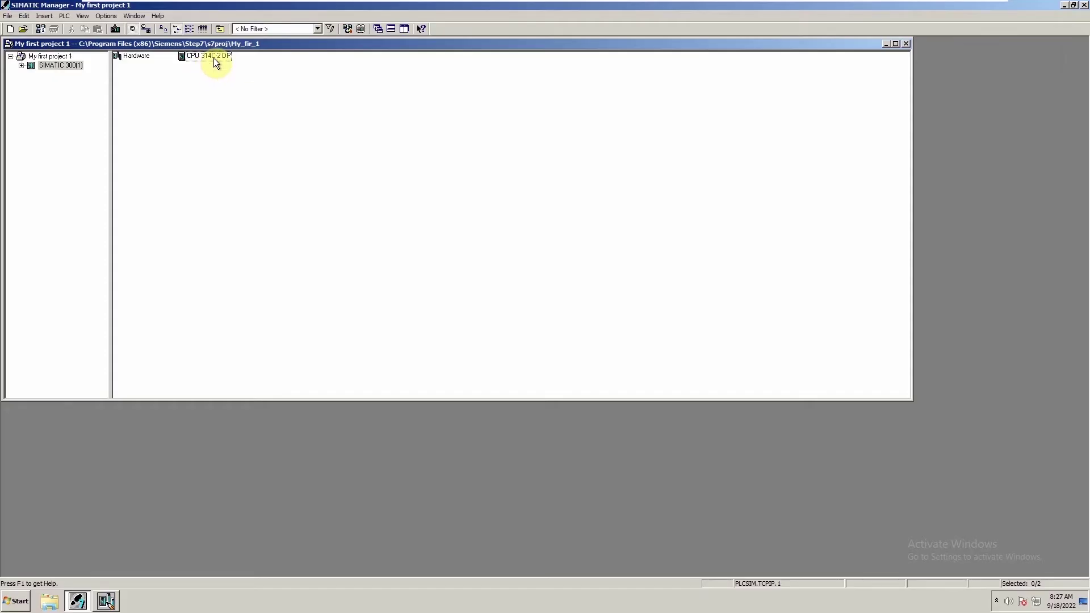
pyautogui.doubleClick(213, 58)
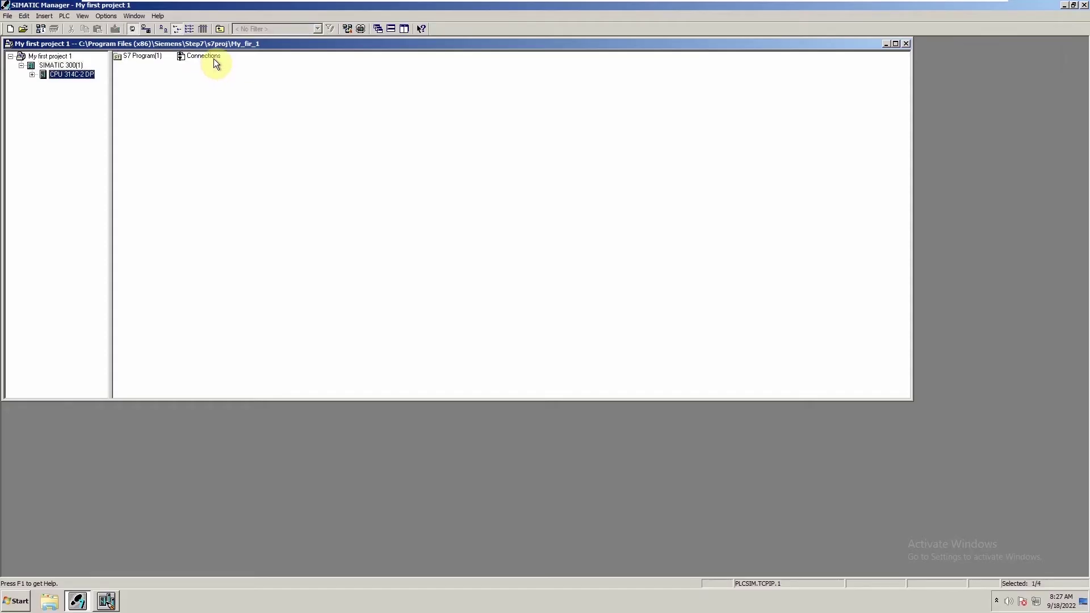
pyautogui.doubleClick(139, 56)
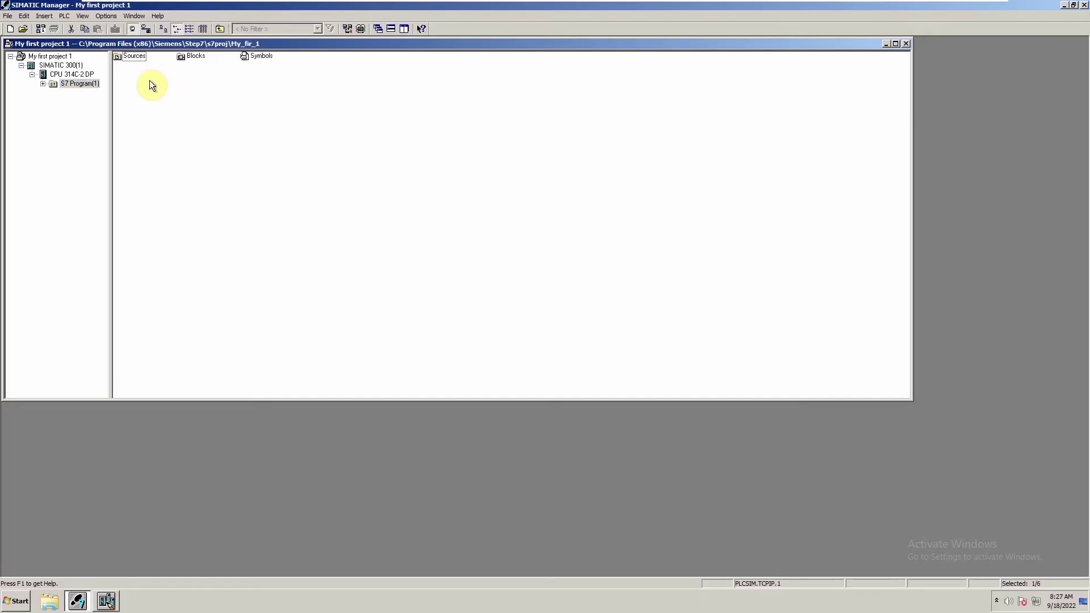
# Step: Examine the Sources, Blocks and Symbols objects contained in the S7 program
pyautogui.click(131, 56)
pyautogui.click(185, 57)
pyautogui.click(254, 59)
pyautogui.click(193, 60)
pyautogui.click(196, 64)
pyautogui.click(250, 57)
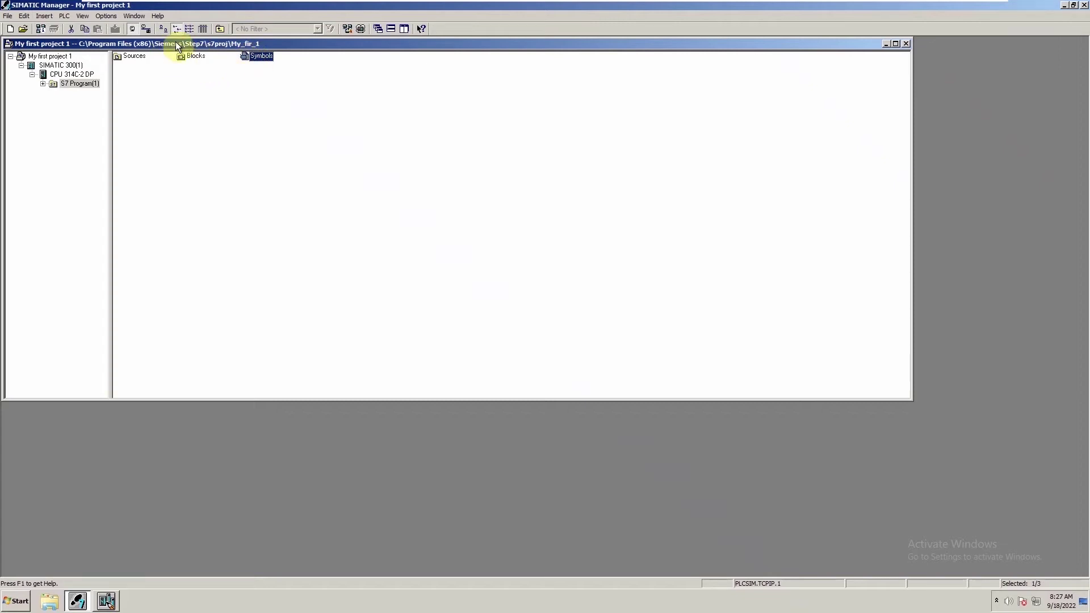
pyautogui.click(261, 67)
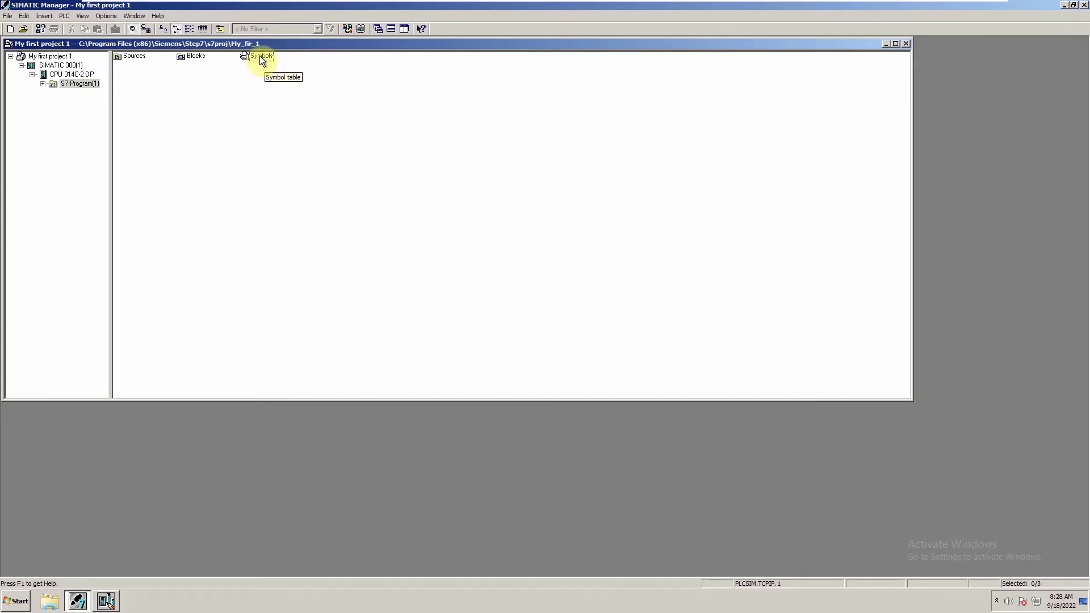
# Step: Open the symbol table and add the symbol DI 1 with the input address I 0.0
pyautogui.doubleClick(260, 57)
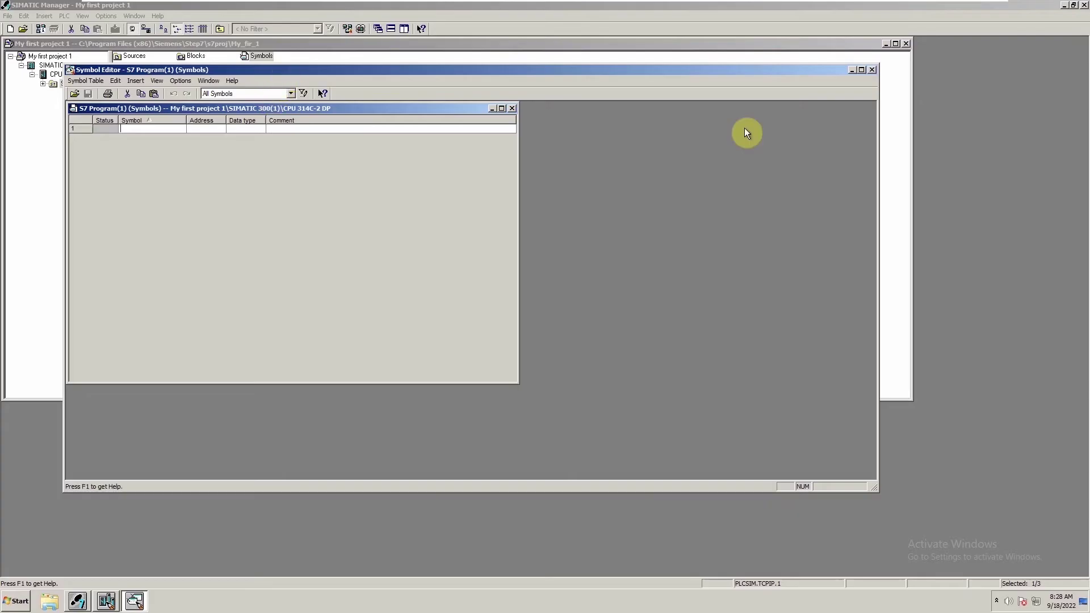
pyautogui.moveTo(878, 87); pyautogui.dragTo(519, 102)
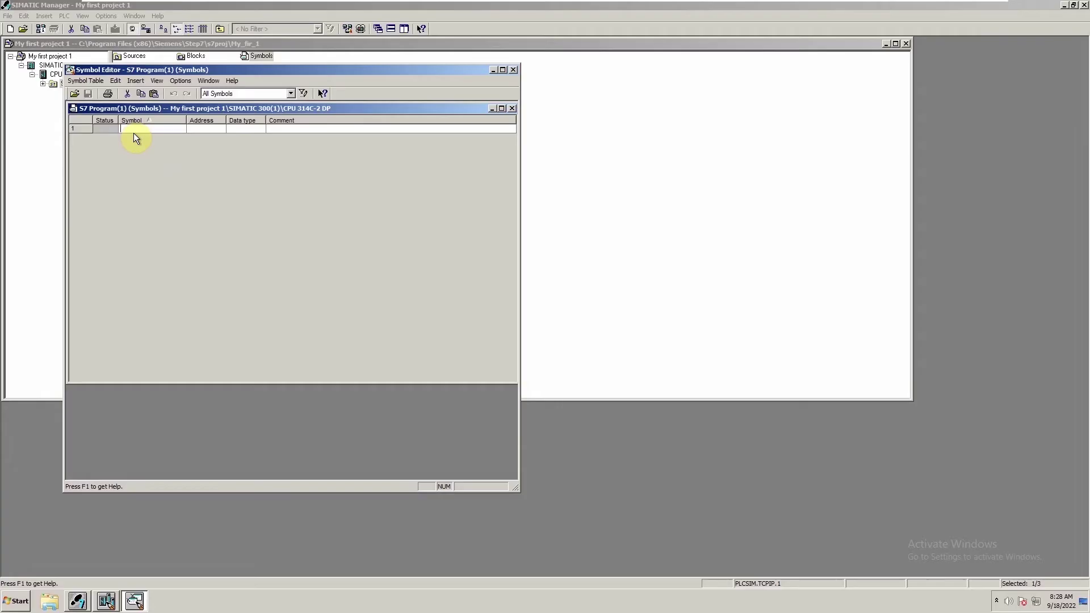
pyautogui.press('capslock')
pyautogui.write('DI 1')
pyautogui.press('Tab')
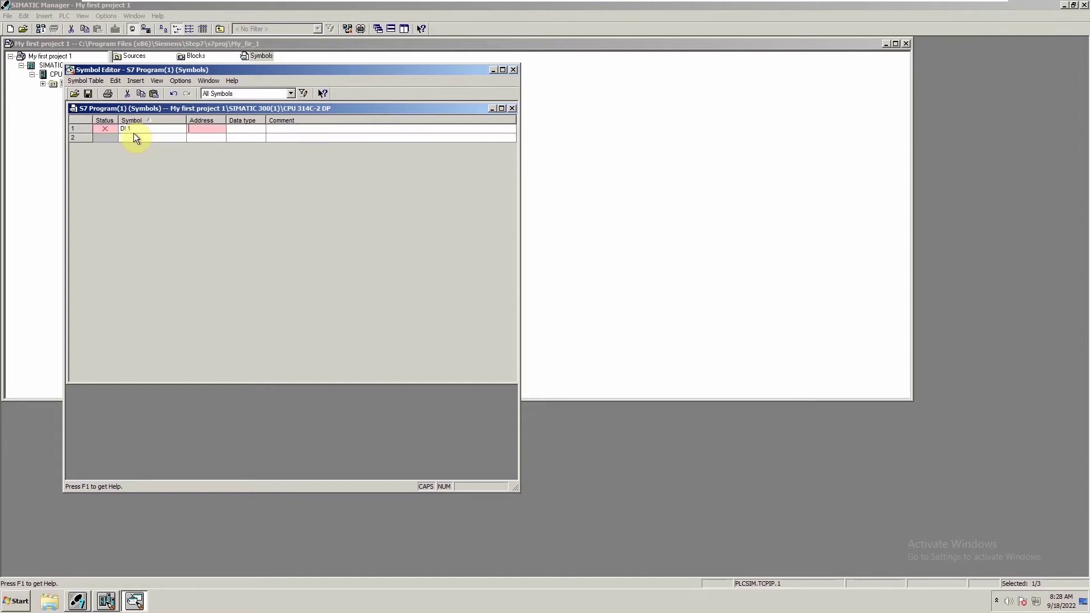
pyautogui.write('I 0.0')
pyautogui.press('Return')
pyautogui.doubleClick(248, 130)
# Step: Add the symbol DO 1 with the output address Q 0.0 and save the symbol table
pyautogui.click(148, 138)
pyautogui.press('Tab')
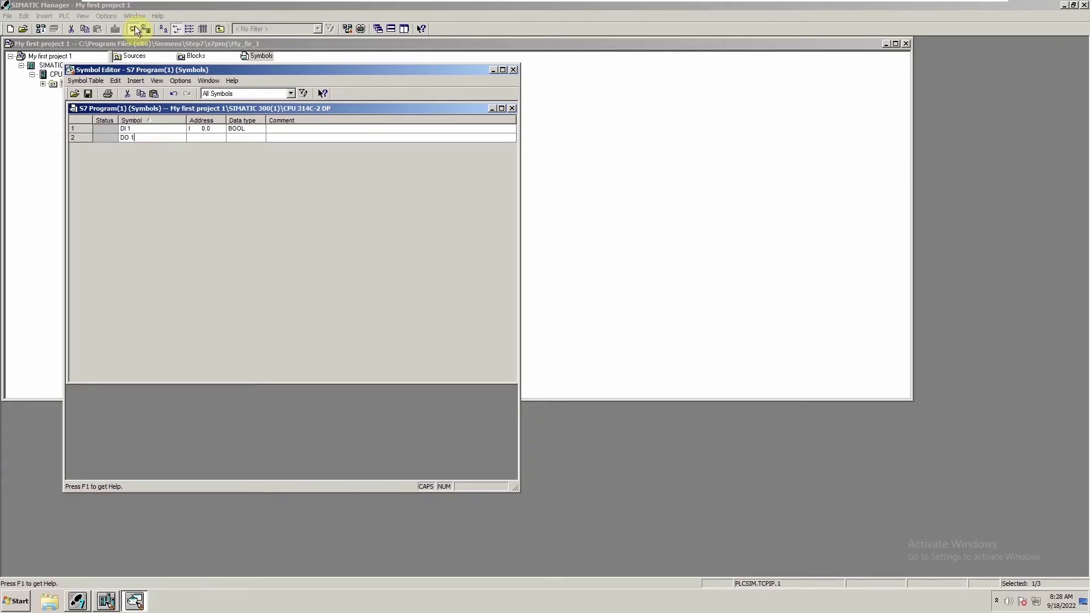
pyautogui.write('I 0.1')
pyautogui.press('Return')
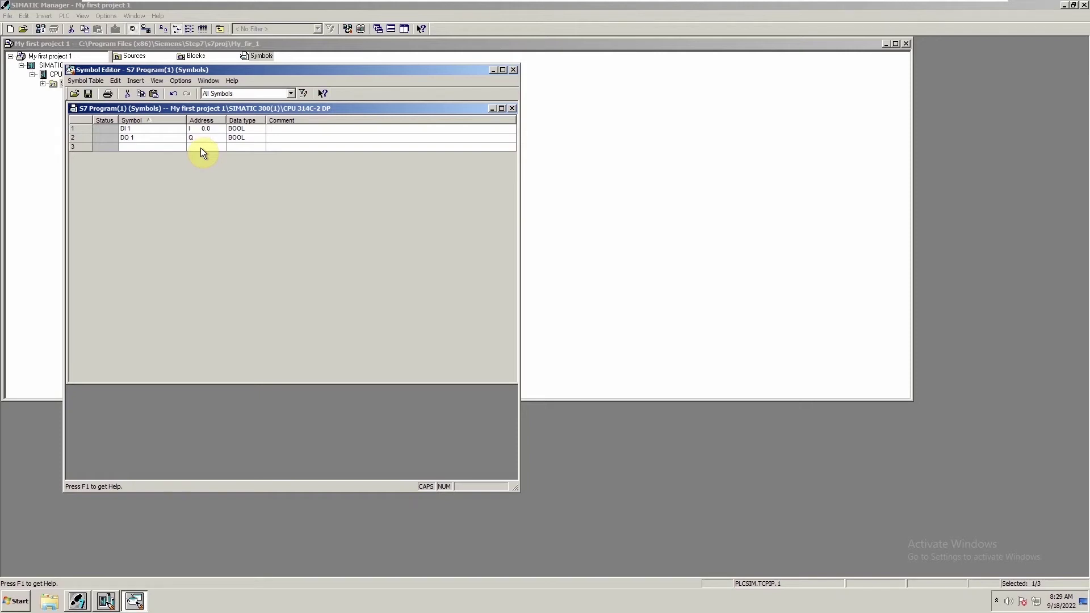
pyautogui.click(240, 147)
pyautogui.click(86, 95)
pyautogui.click(491, 69)
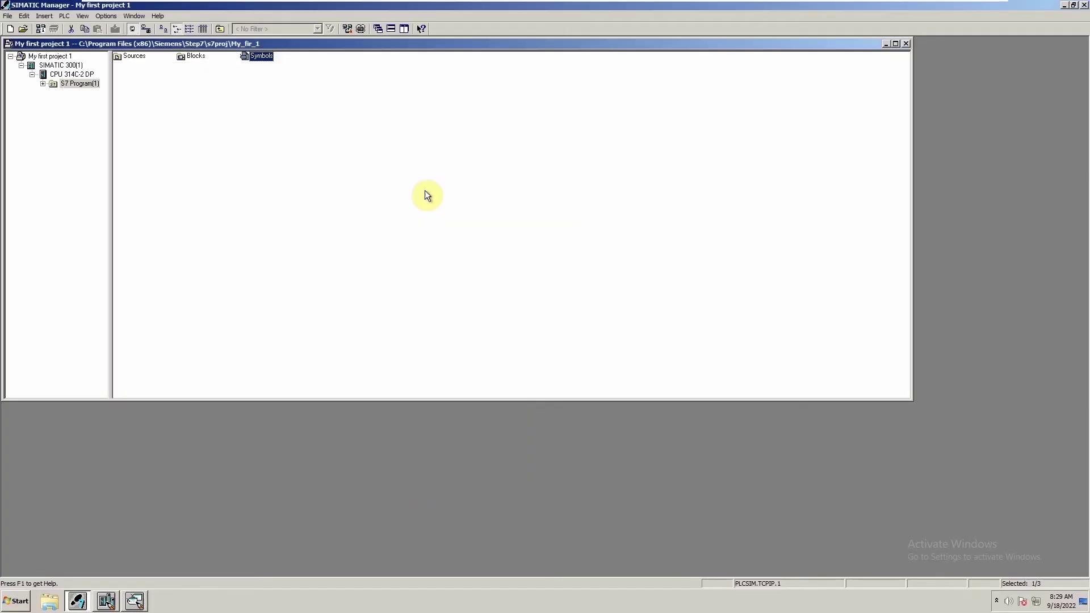
# Step: Open the organization block OB1 from the Blocks folder for programming, with LAD as its creation language
pyautogui.click(423, 192)
pyautogui.doubleClick(190, 56)
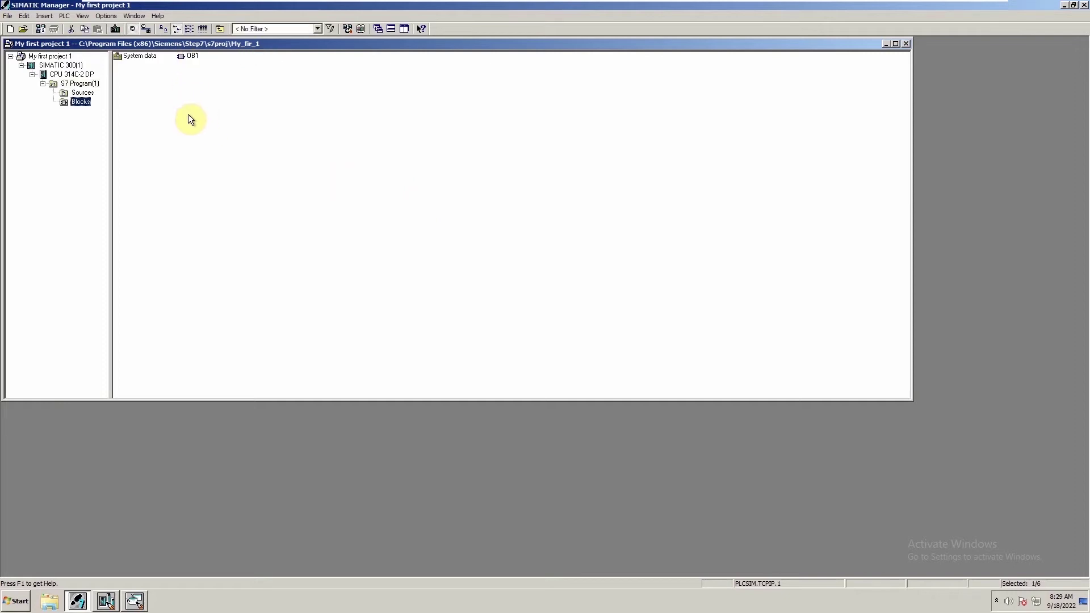
pyautogui.click(188, 57)
pyautogui.click(185, 57)
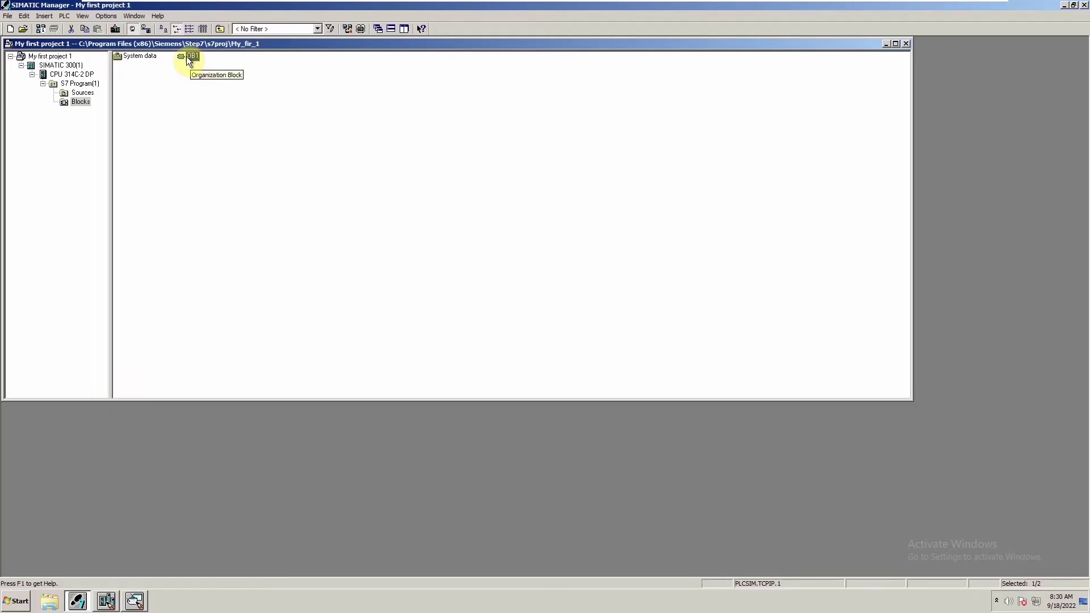
pyautogui.hotkey('alt', 'Return')
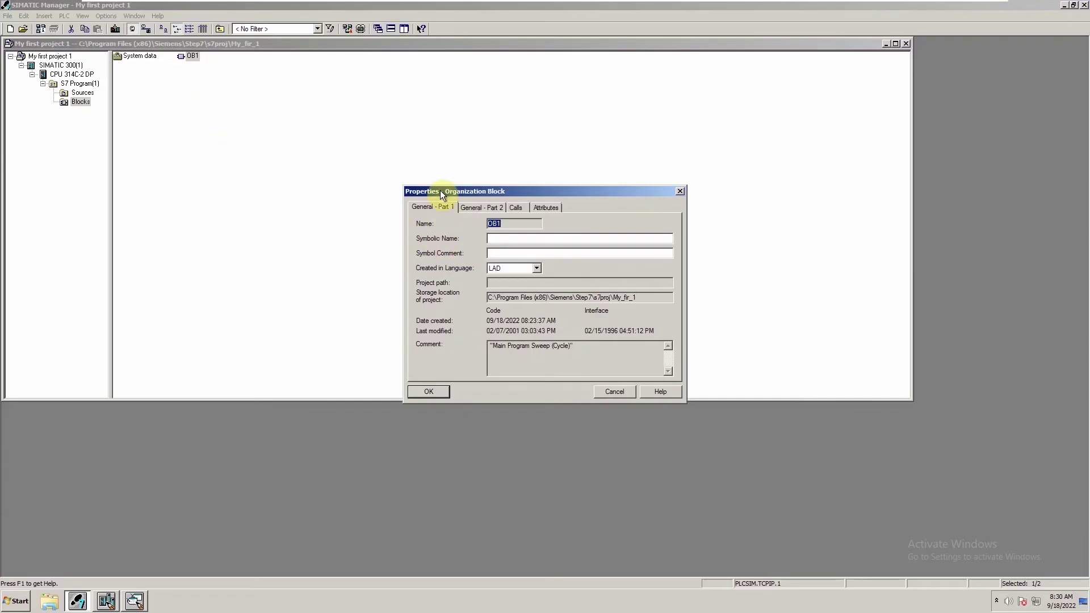
pyautogui.moveTo(438, 192); pyautogui.dragTo(247, 107)
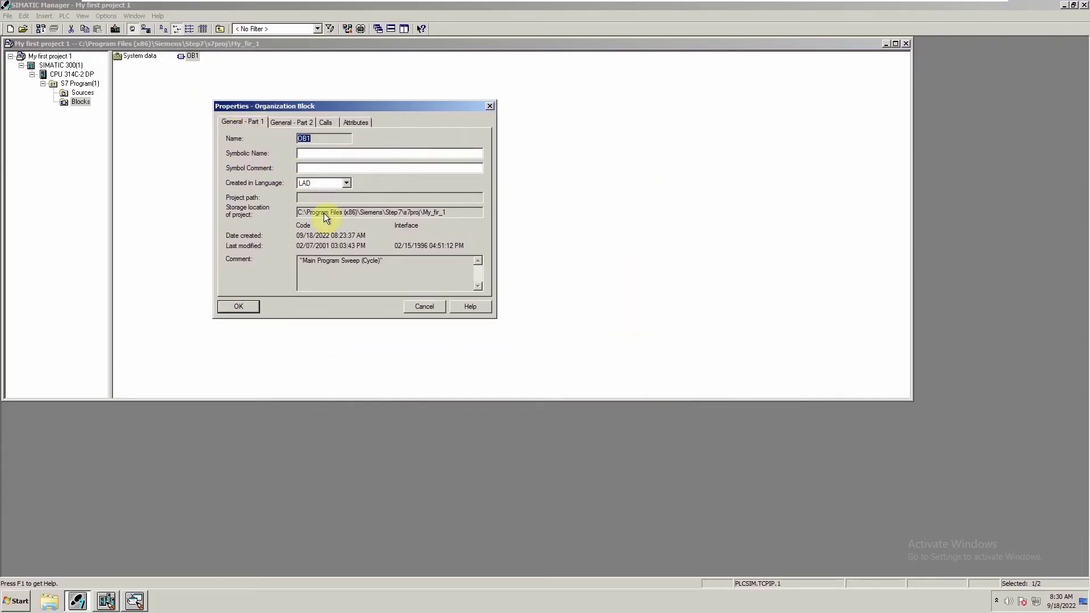
pyautogui.click(346, 183)
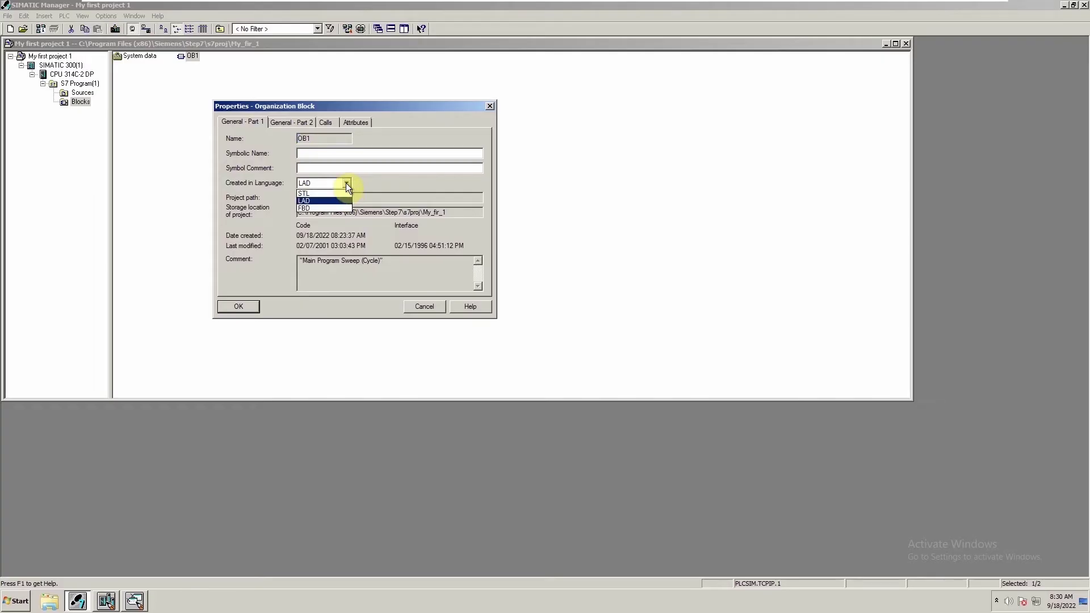
pyautogui.click(305, 201)
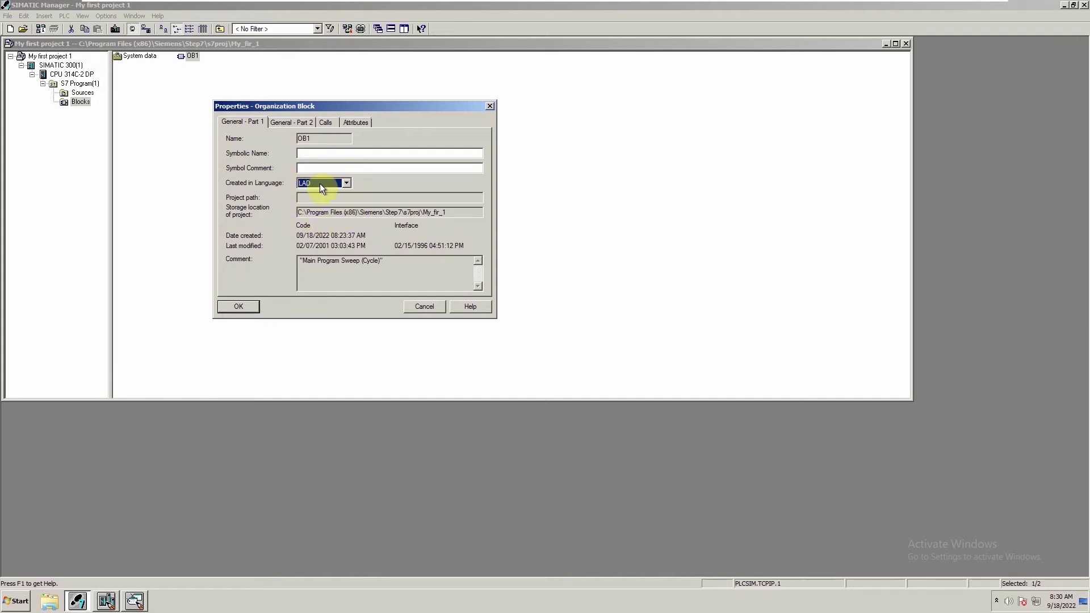
pyautogui.click(234, 306)
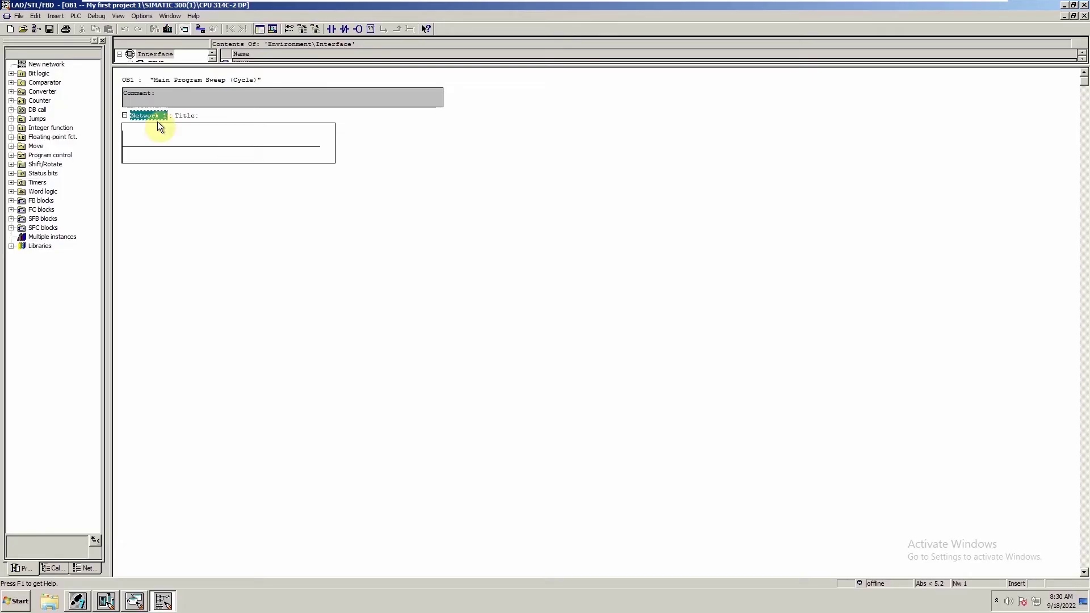
# Step: Insert a normally open contact on the rung of Network 1 in OB1
pyautogui.click(187, 147)
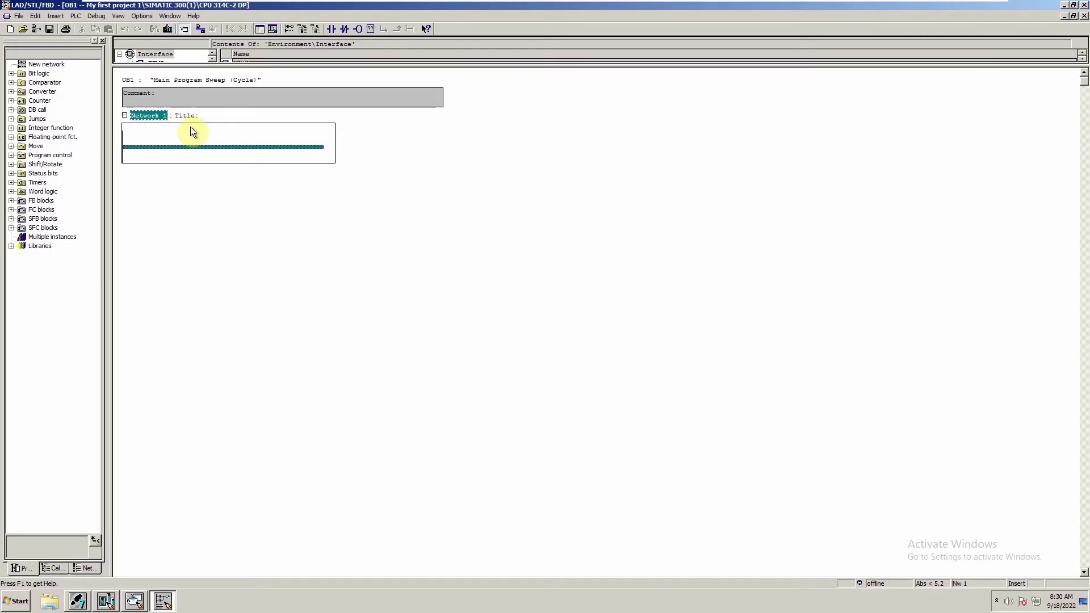
pyautogui.click(190, 181)
pyautogui.click(128, 148)
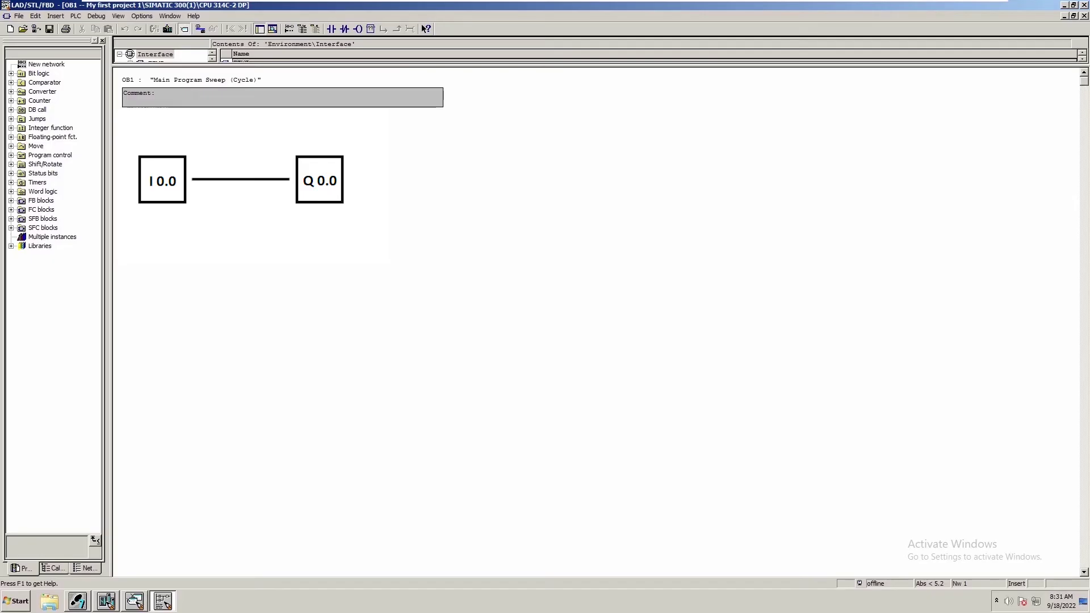
pyautogui.click(323, 149)
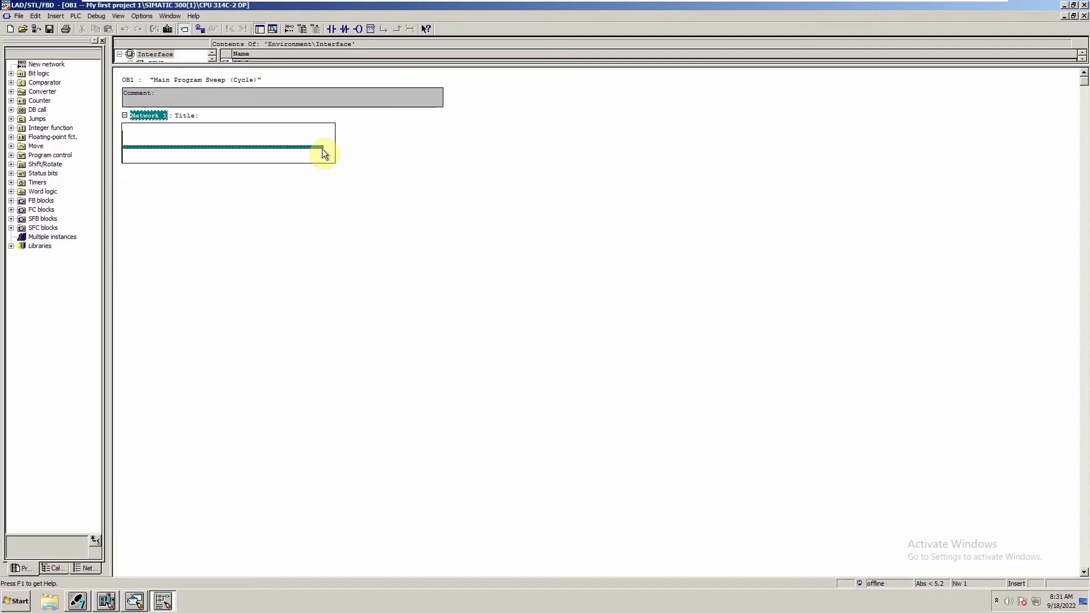
pyautogui.click(332, 29)
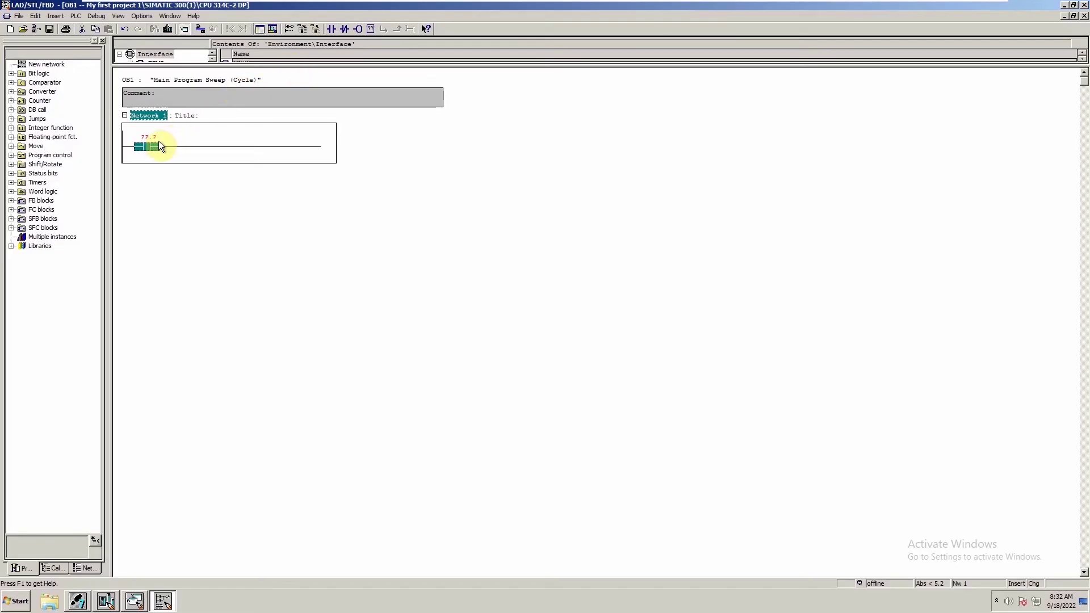
# Step: Assign the address I 0.0 to the normally open contact in Network 1
pyautogui.click(159, 176)
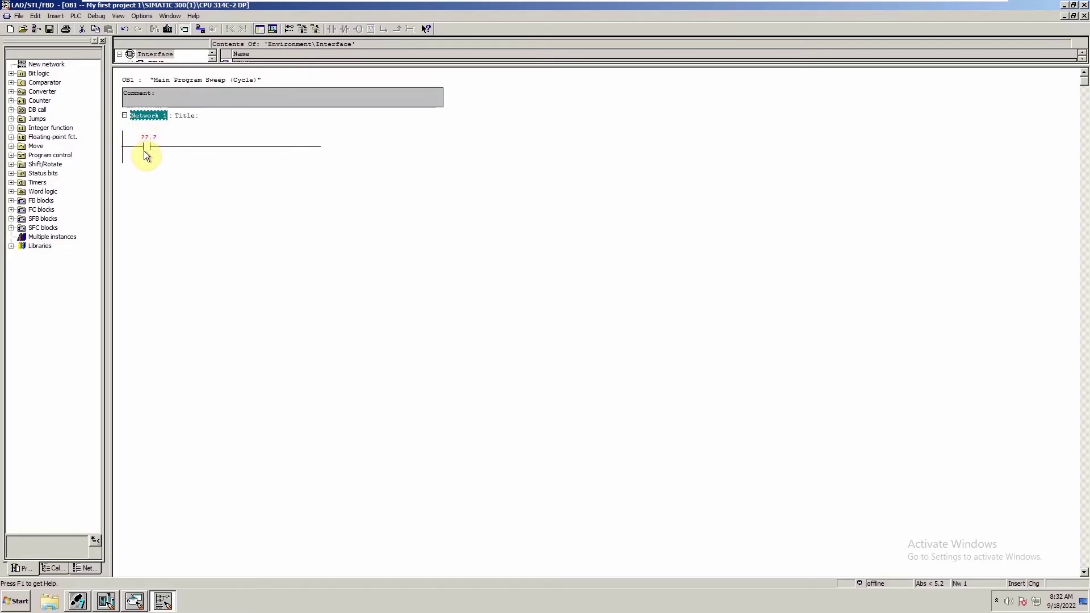
pyautogui.click(147, 154)
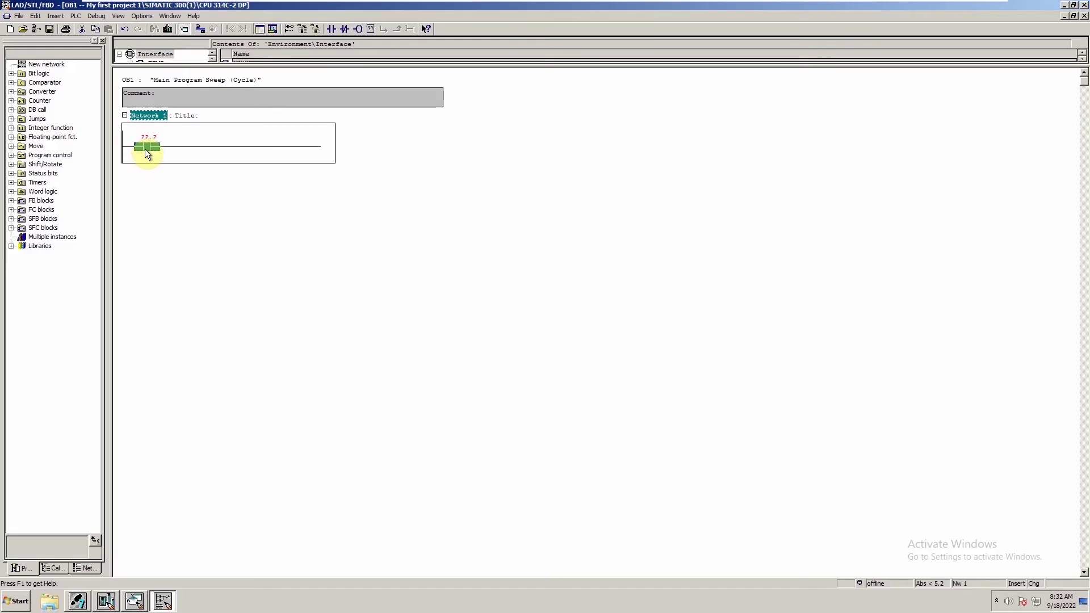
pyautogui.click(147, 139)
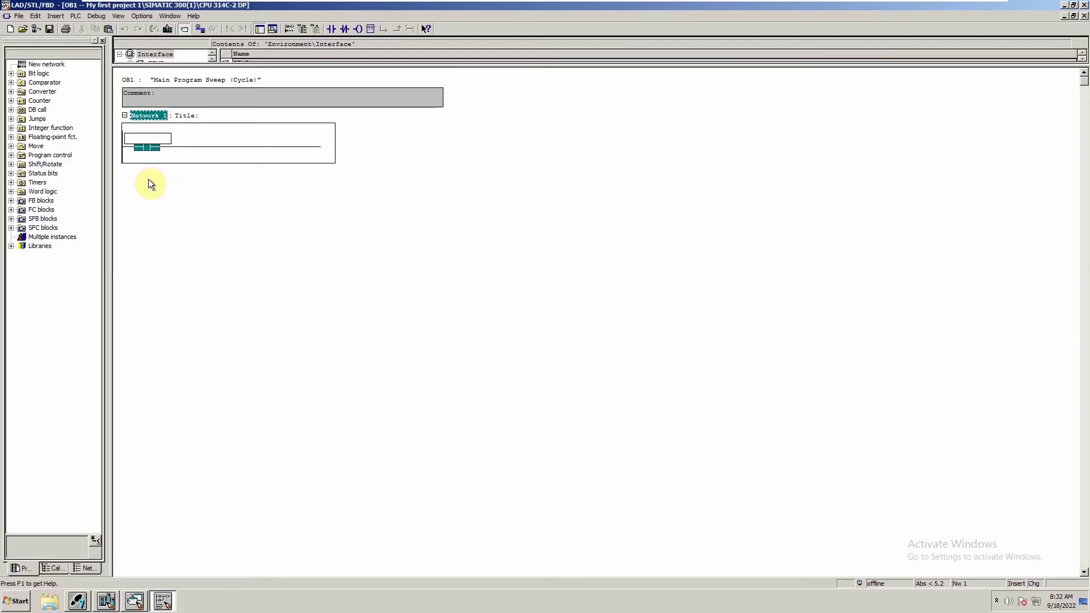
pyautogui.write('I 0.0')
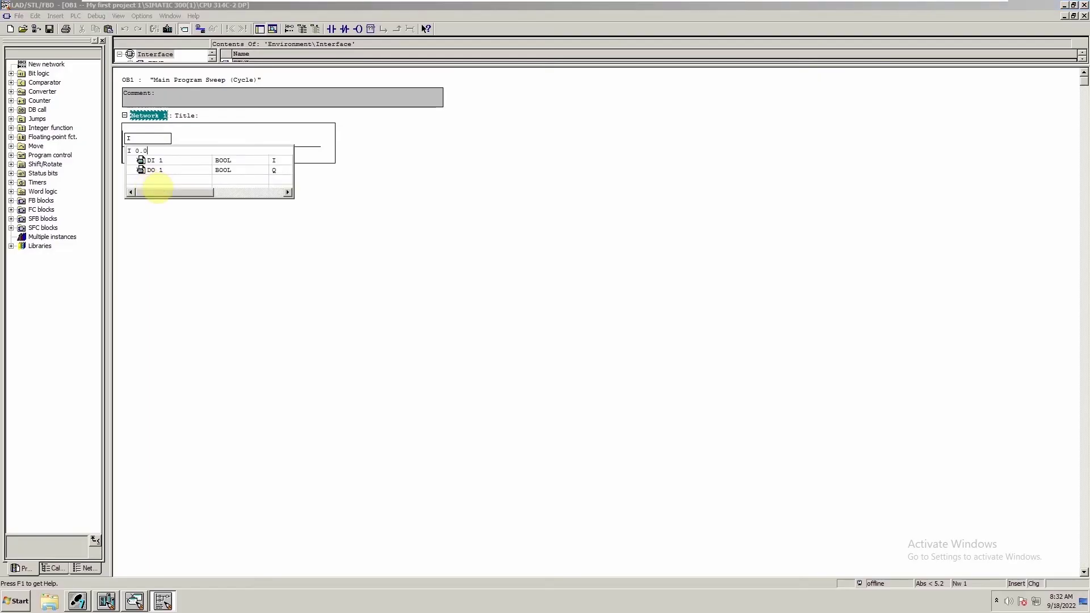
pyautogui.press('Return')
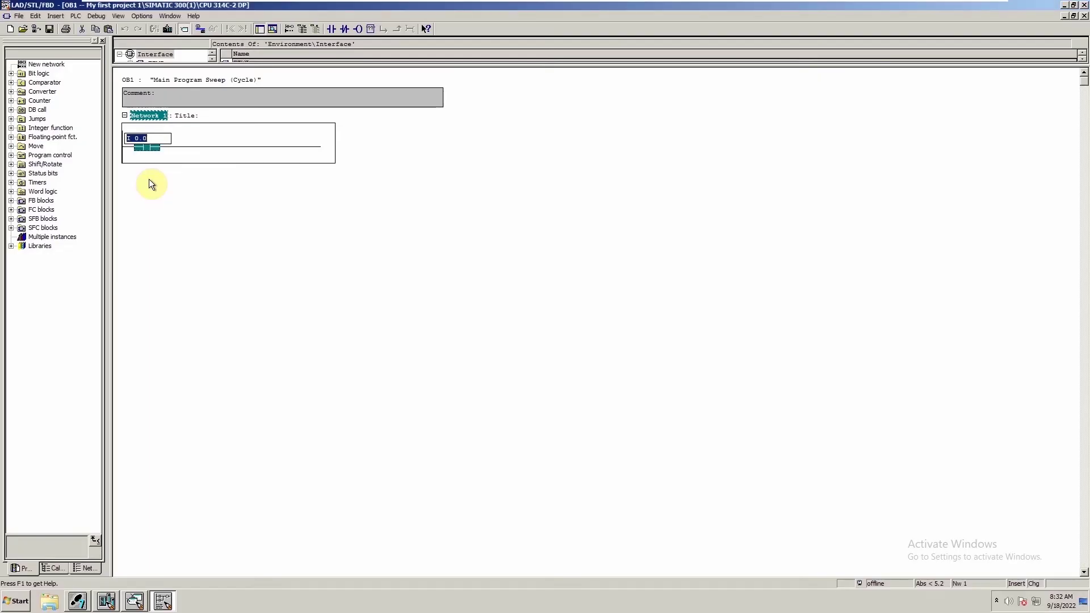
pyautogui.click(146, 182)
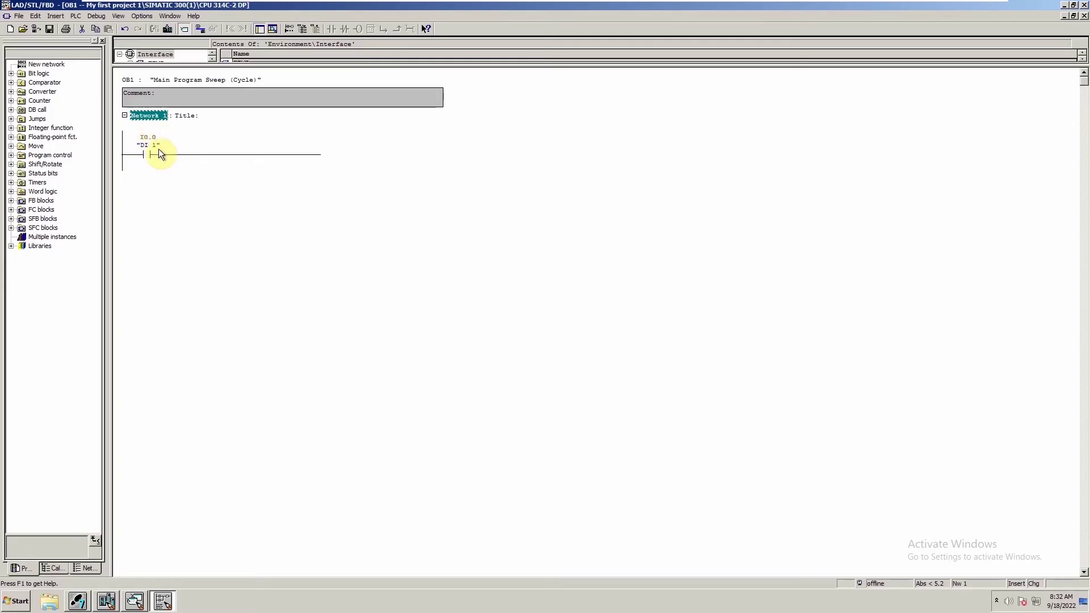
# Step: Add an output coil after the contact in Network 1 and assign it the address Q0.0
pyautogui.click(174, 159)
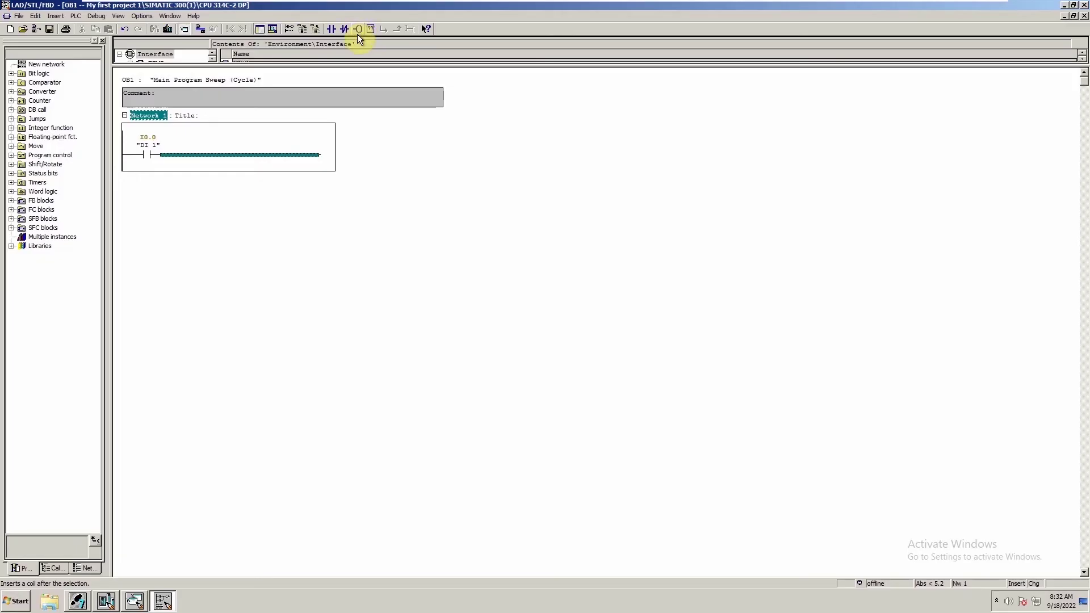
pyautogui.press('F7')
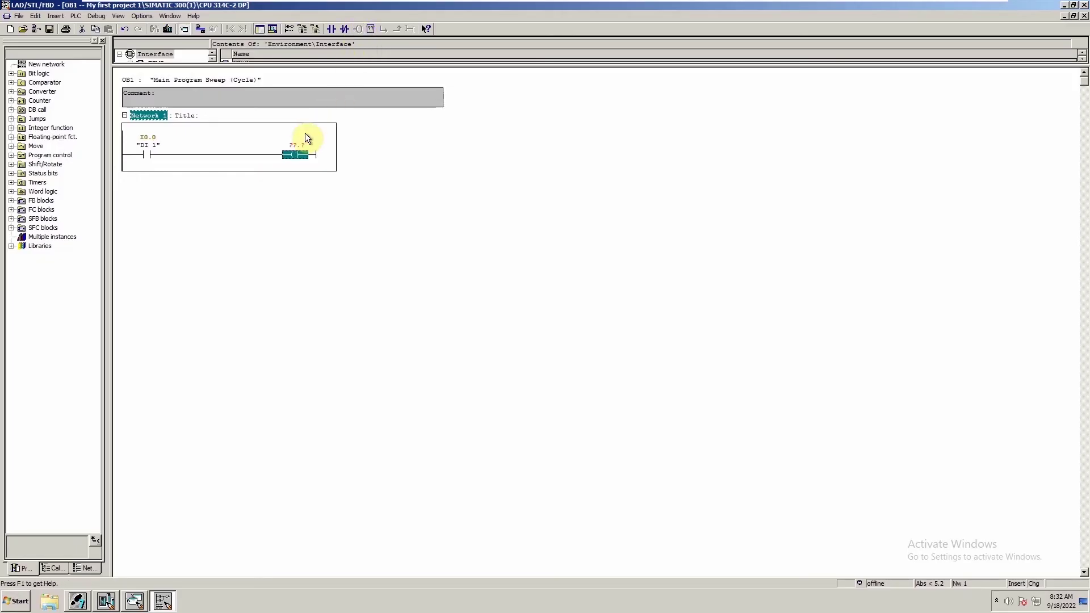
pyautogui.click(298, 146)
pyautogui.write('Q0.0')
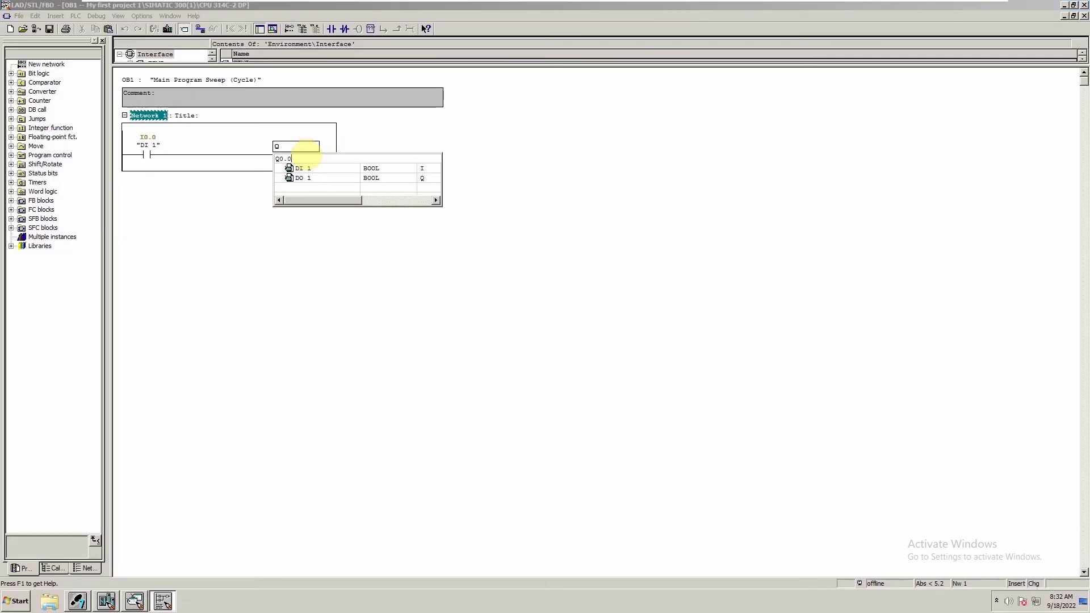
pyautogui.press('Return')
pyautogui.press('Return')
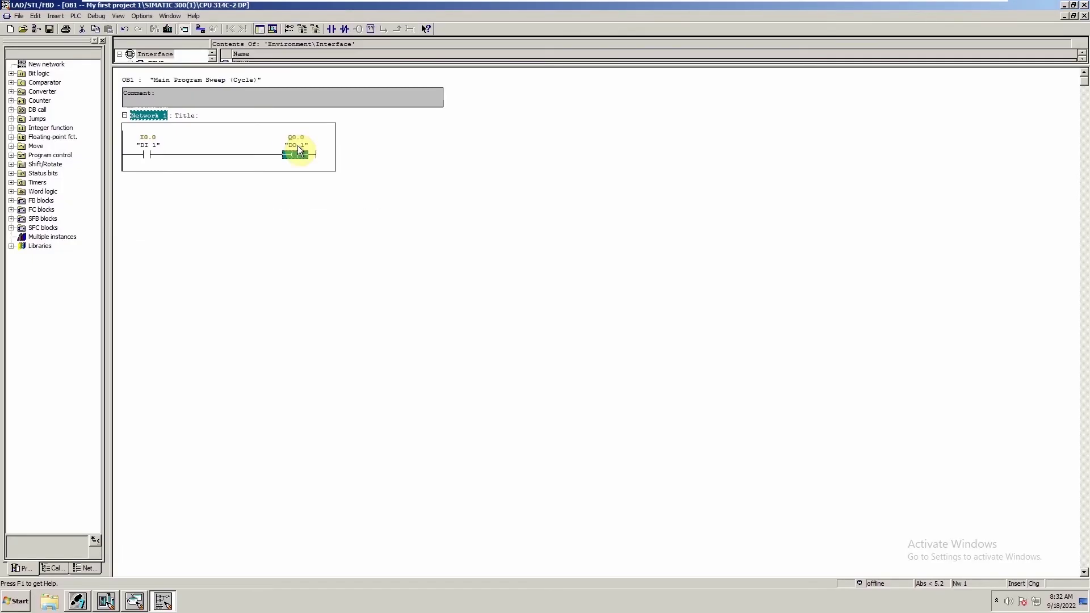
# Step: Save OB1 and, in SIMATIC Manager, start the S7-PLCSIM simulation with the SIMATIC 300(1) station selected
pyautogui.click(302, 169)
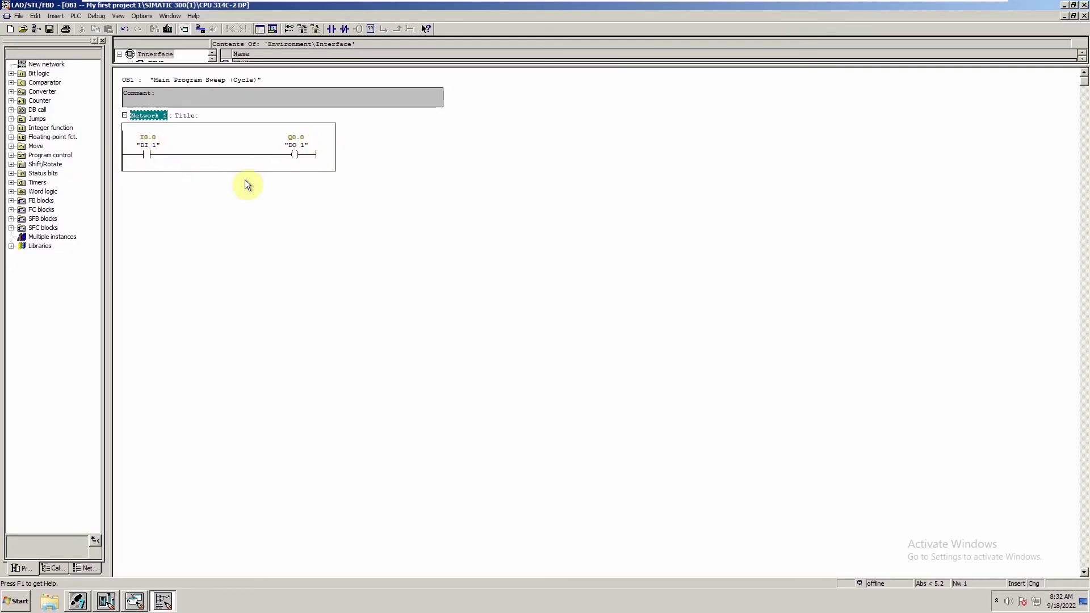
pyautogui.click(50, 29)
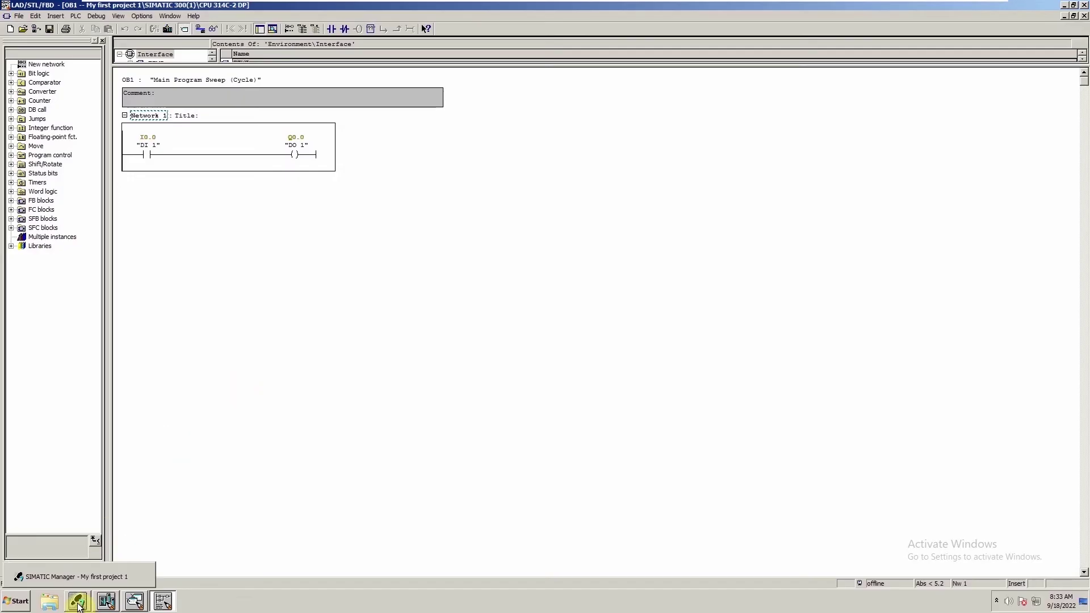
pyautogui.click(79, 605)
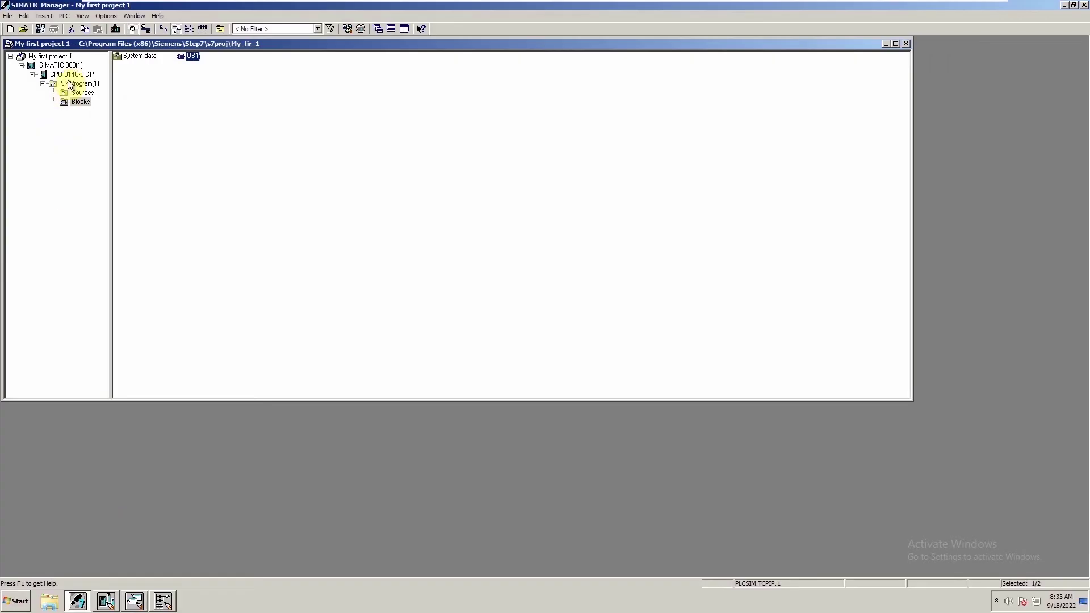
pyautogui.click(71, 66)
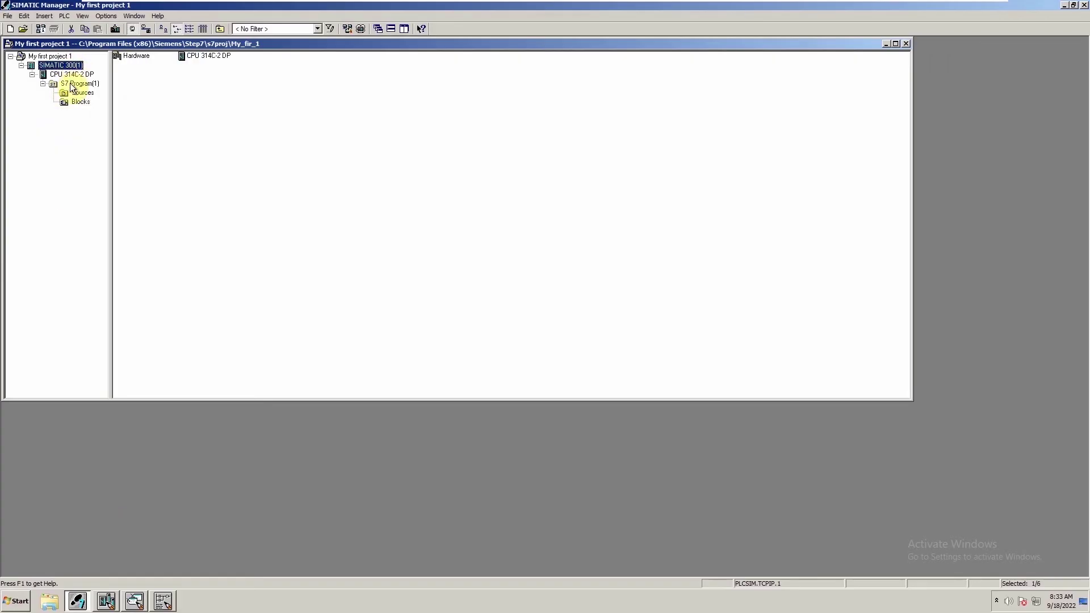
pyautogui.click(361, 29)
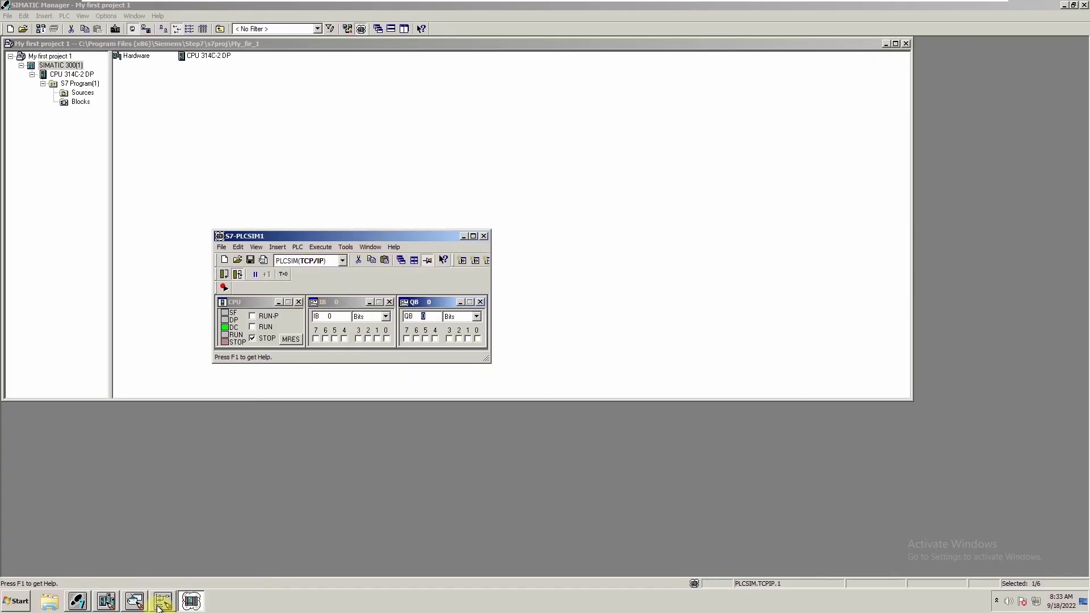
# Step: Try to download the SIMATIC 300(1) station to the simulated CPU over the PLCSIM(TCP/IP) interface
pyautogui.click(65, 66)
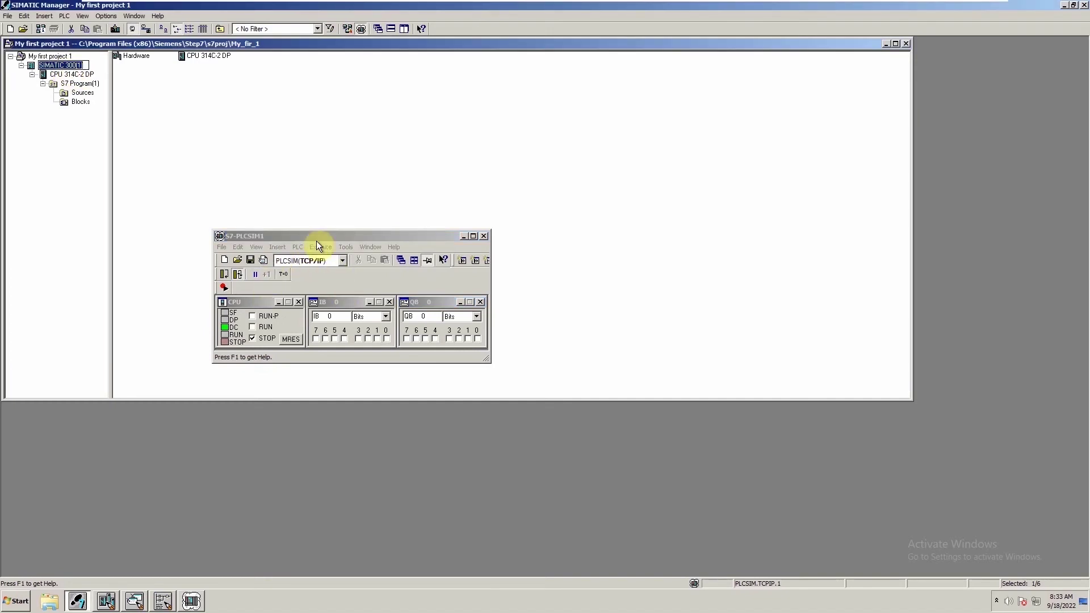
pyautogui.click(36, 67)
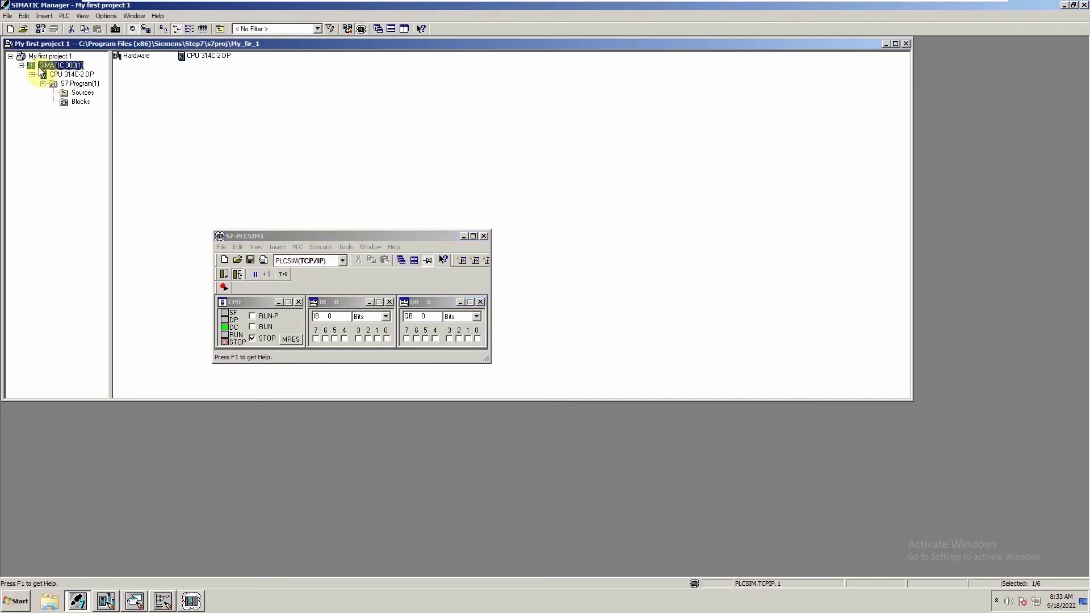
pyautogui.click(115, 29)
pyautogui.moveTo(505, 260); pyautogui.dragTo(295, 120)
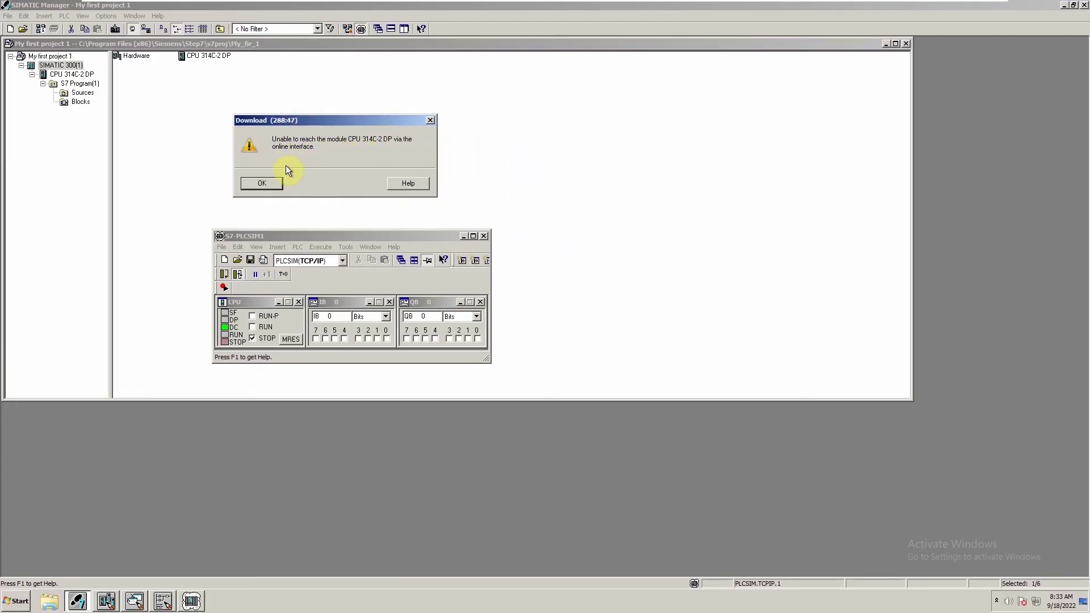
pyautogui.click(256, 184)
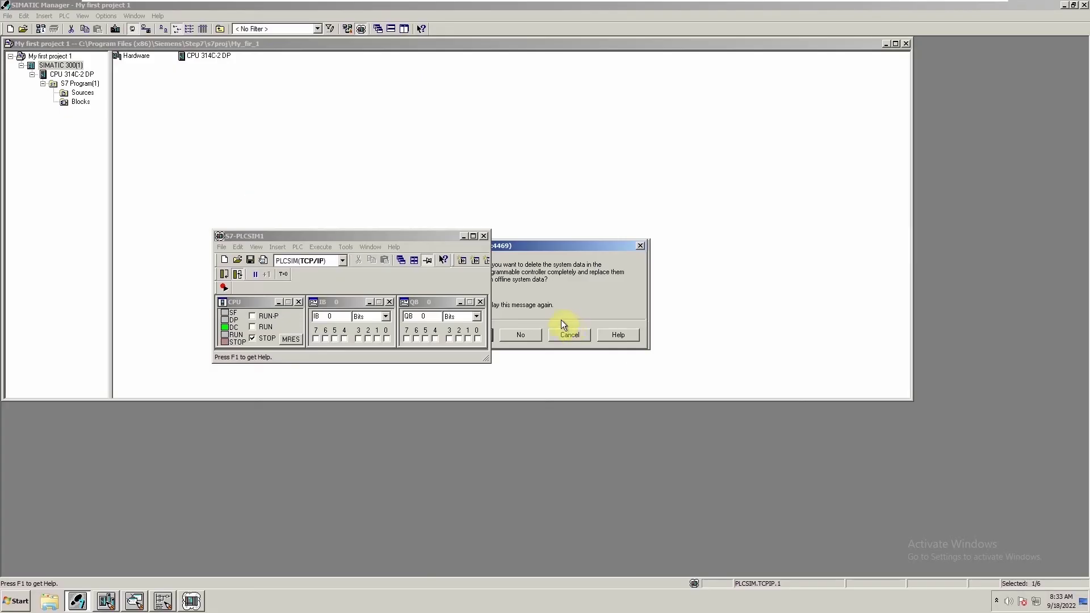
pyautogui.click(568, 335)
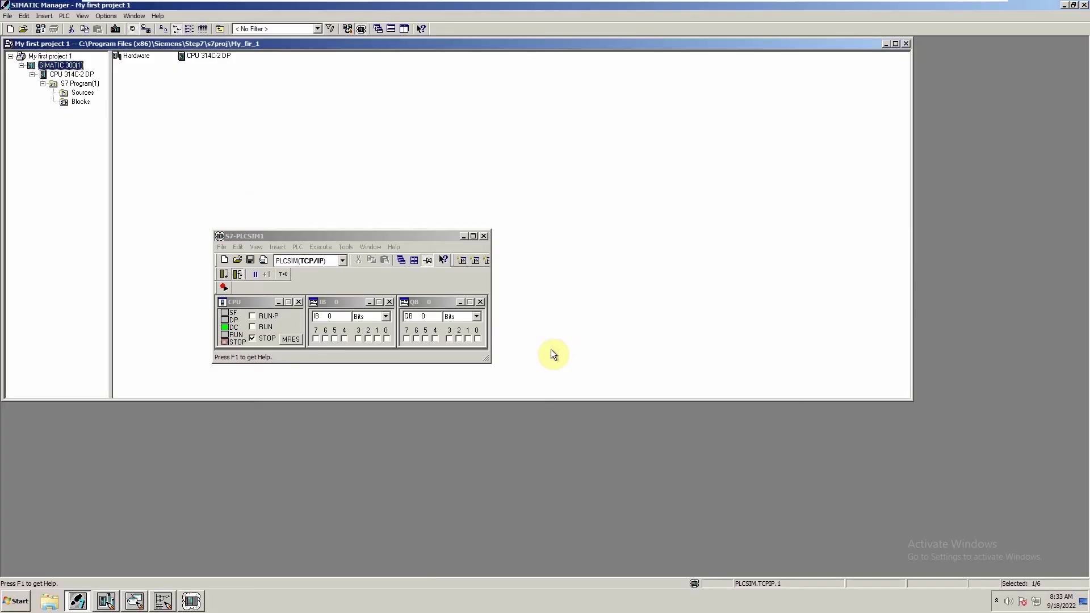
# Step: Set the S7-PLCSIM interface to PLCSIM(MPI)
pyautogui.click(327, 235)
pyautogui.click(341, 260)
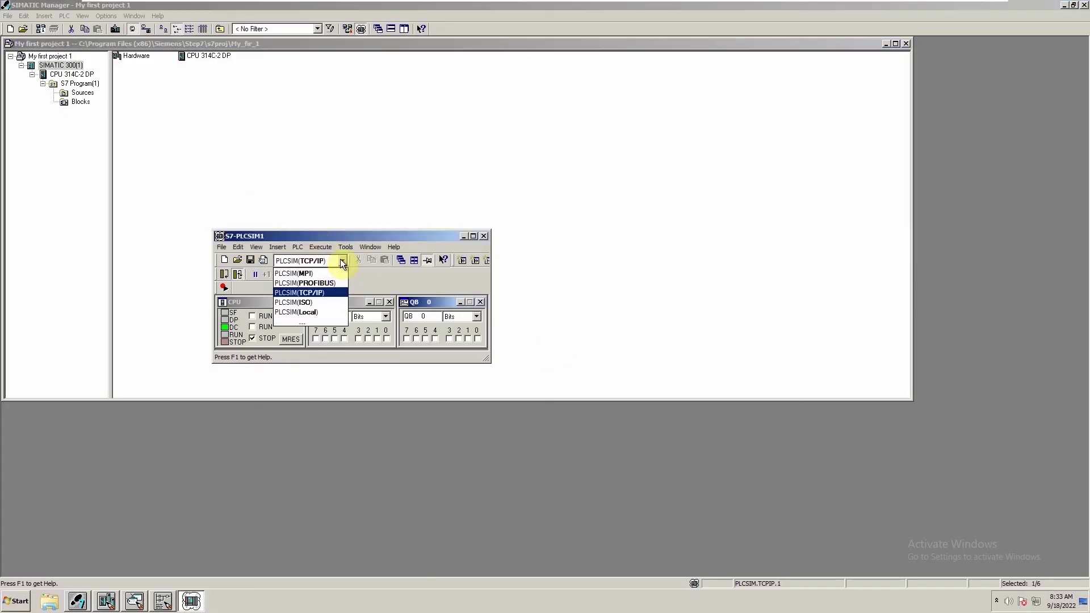
pyautogui.click(285, 273)
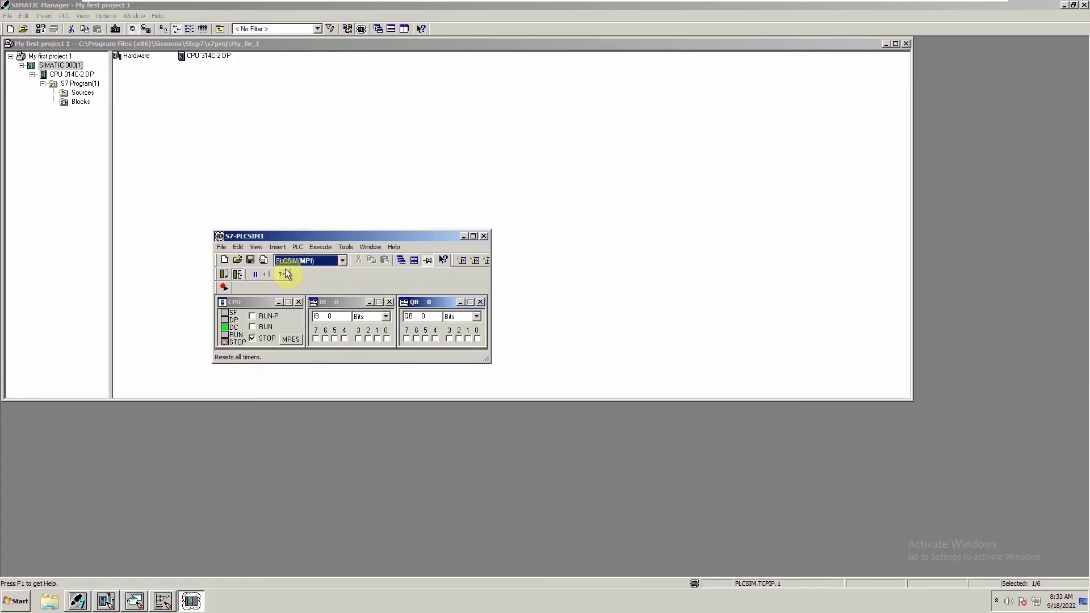
# Step: Download the SIMATIC 300(1) station to the simulated CPU, replacing its system data and continuing despite OB1 being open
pyautogui.click(60, 68)
pyautogui.click(66, 66)
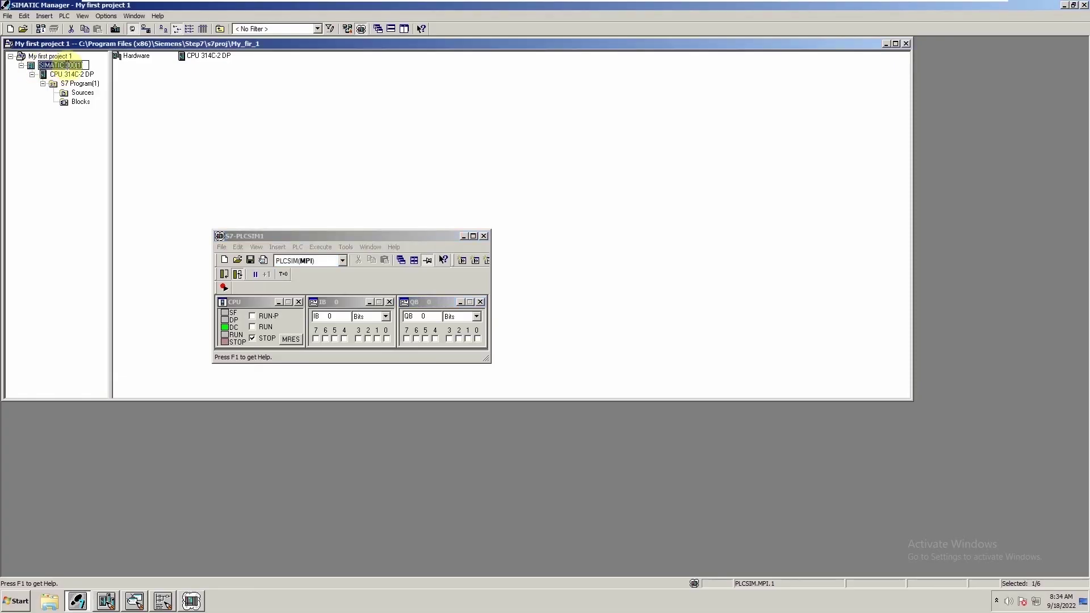
pyautogui.click(115, 28)
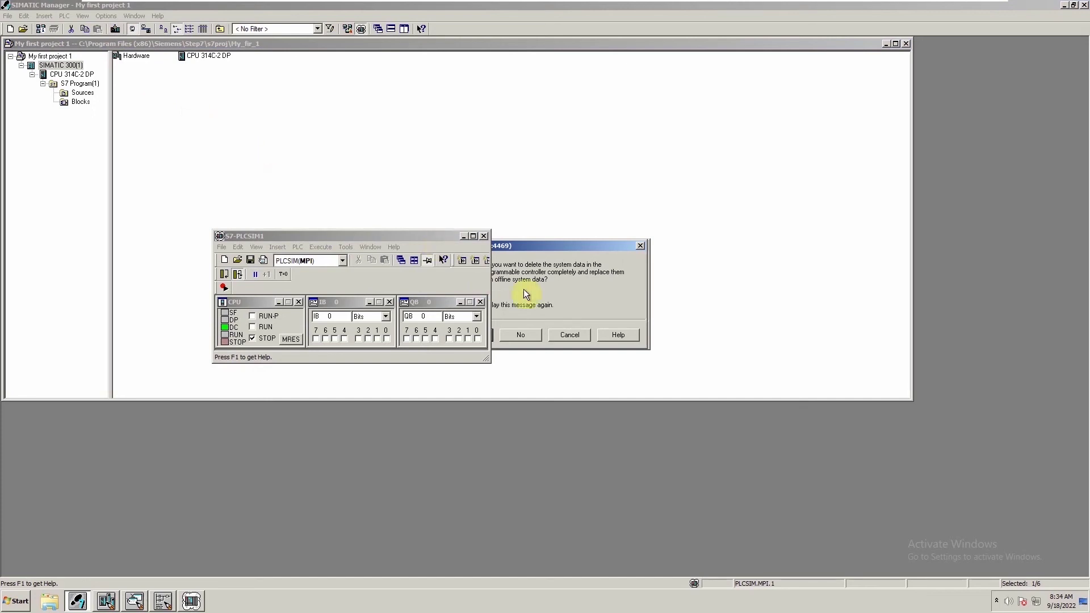
pyautogui.moveTo(539, 248); pyautogui.dragTo(323, 76)
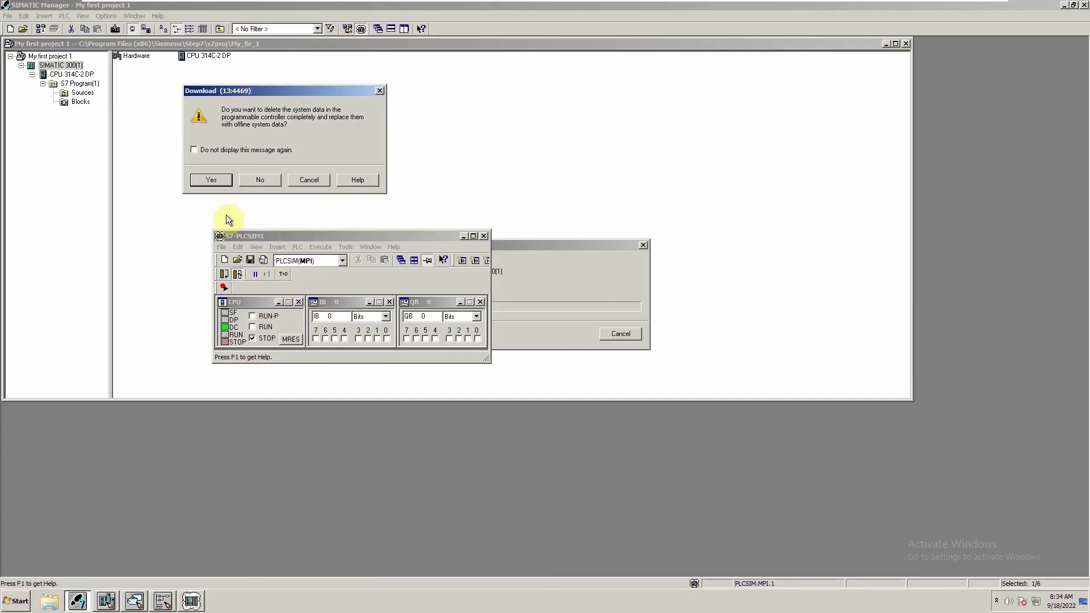
pyautogui.click(211, 181)
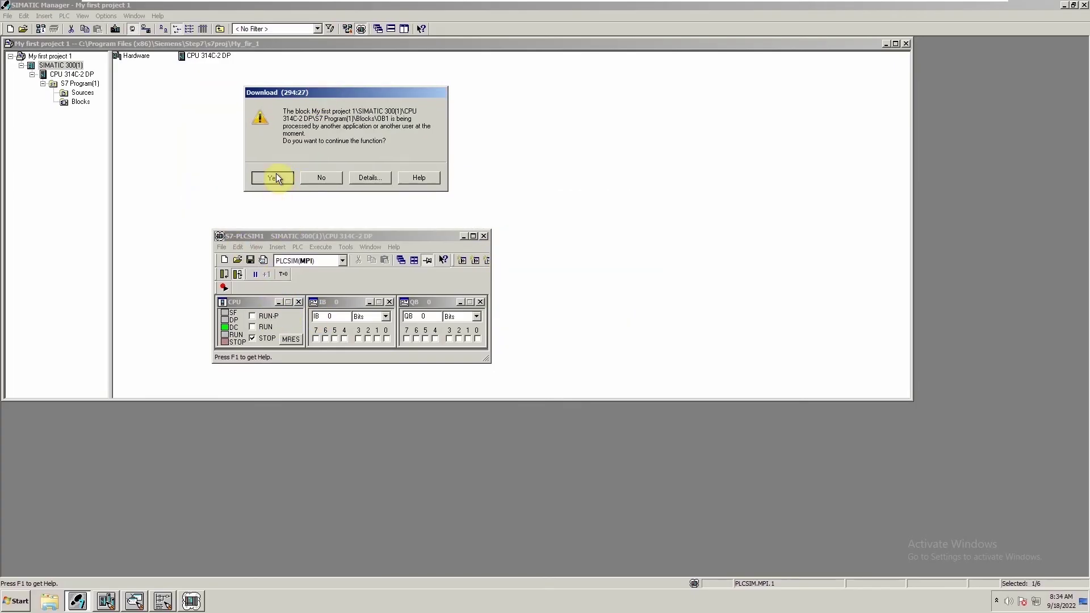
pyautogui.click(275, 173)
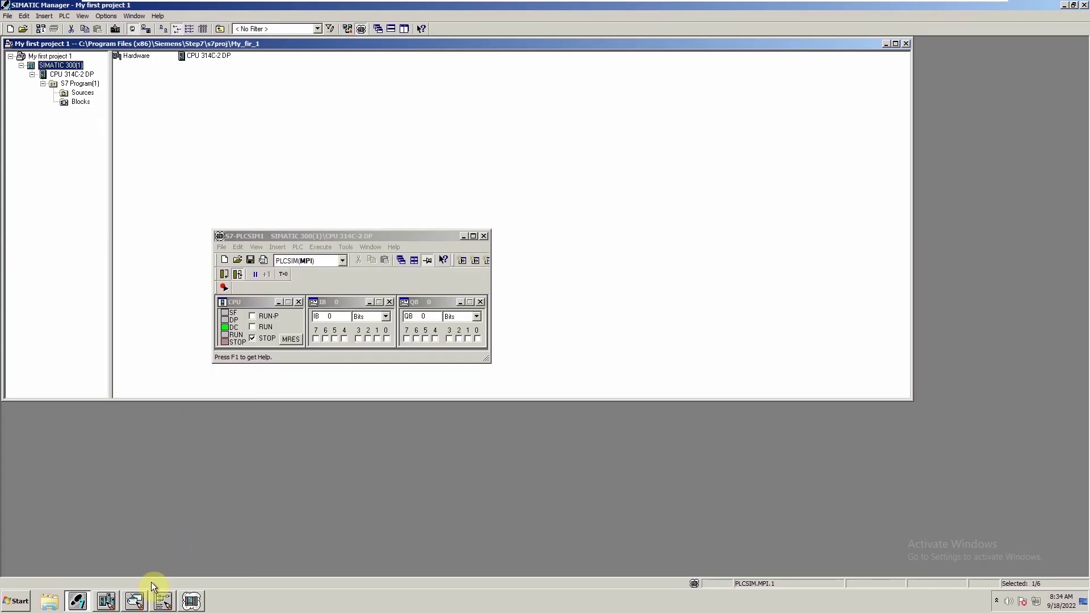
# Step: Switch to OB1 in the LAD/STL/FBD editor, place the simulator below Network 1 and start monitoring the block
pyautogui.click(161, 601)
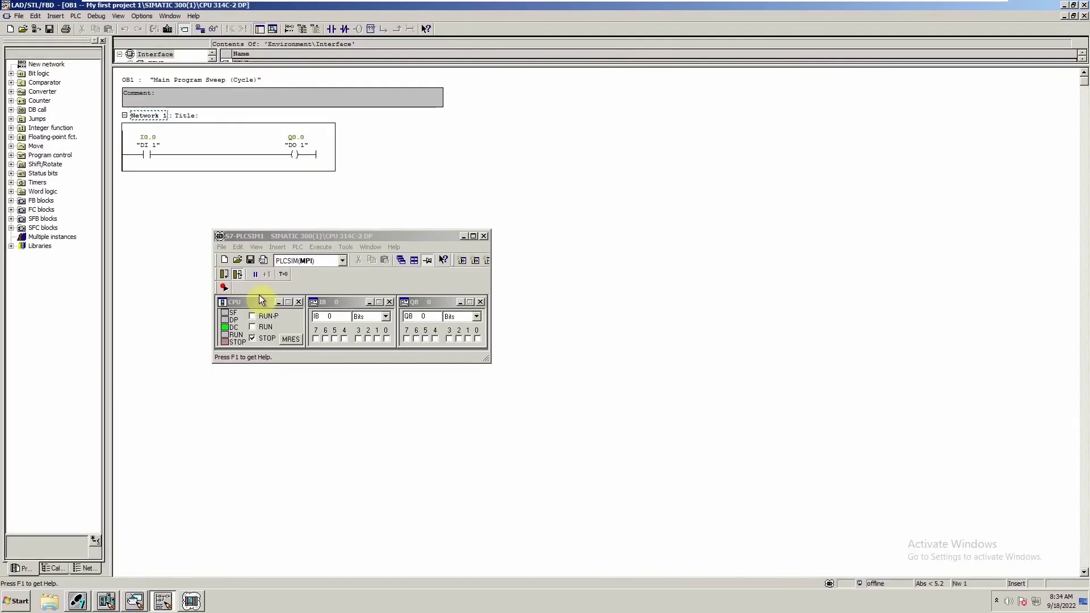
pyautogui.moveTo(293, 236); pyautogui.dragTo(208, 220)
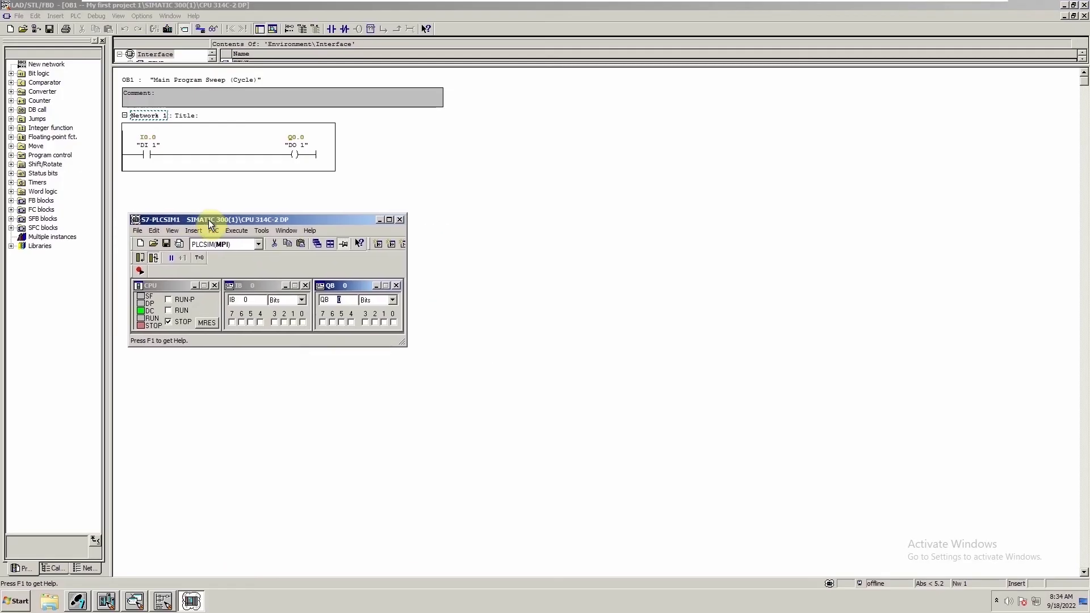
pyautogui.click(230, 8)
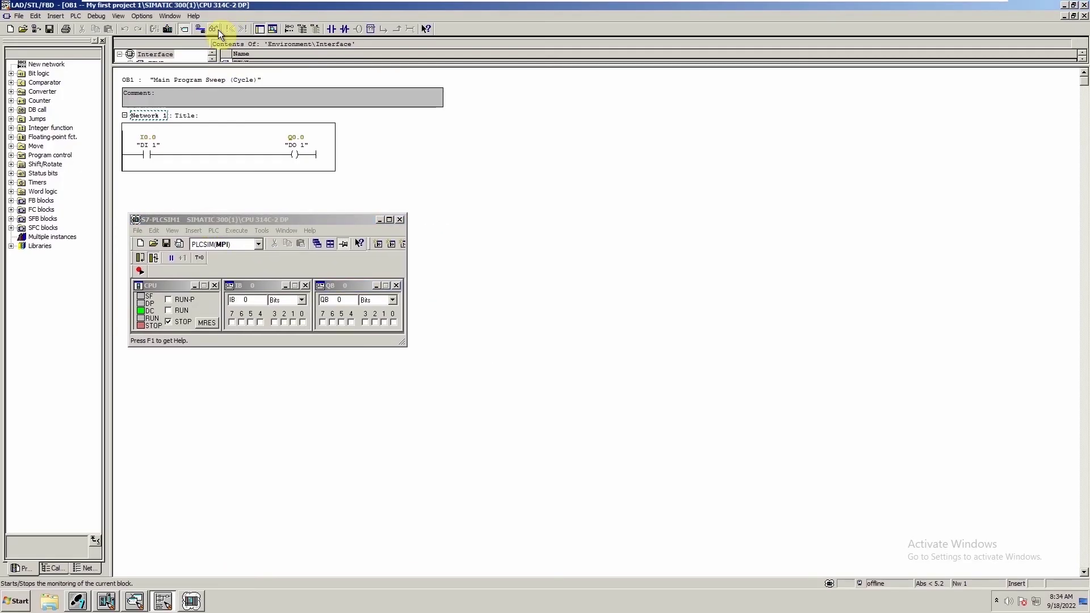
pyautogui.click(216, 29)
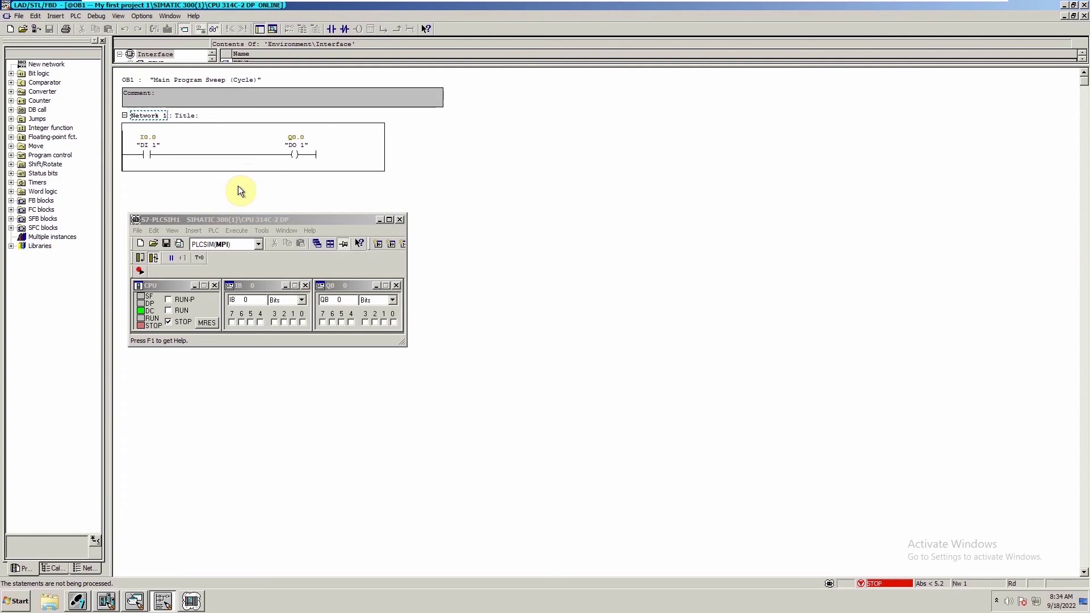
# Step: Switch the simulated CPU to RUN and position the simulator window just under the Network 1 rung
pyautogui.click(193, 223)
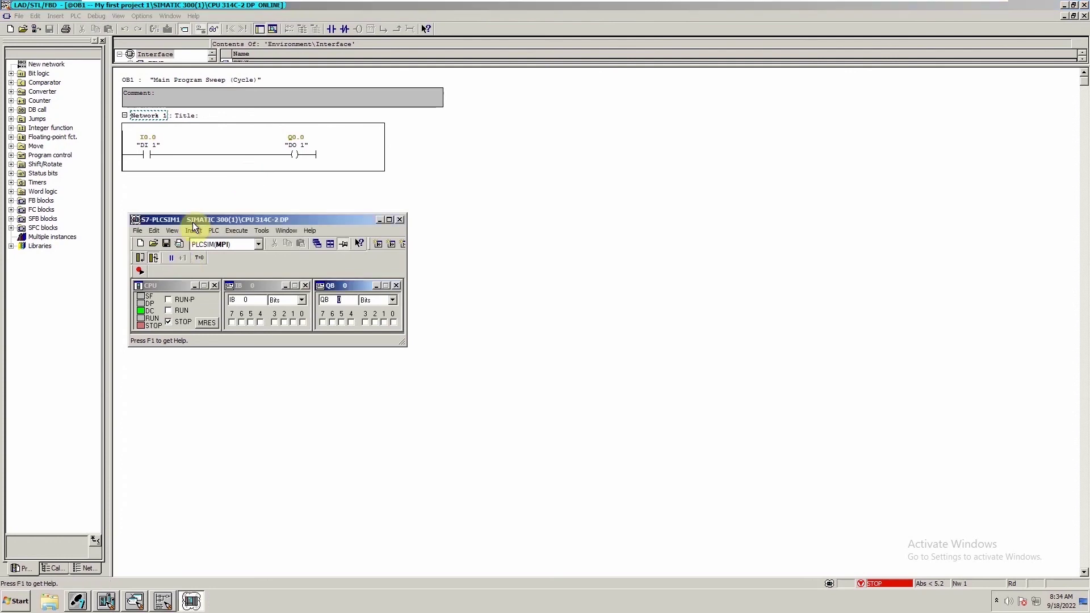
pyautogui.click(169, 310)
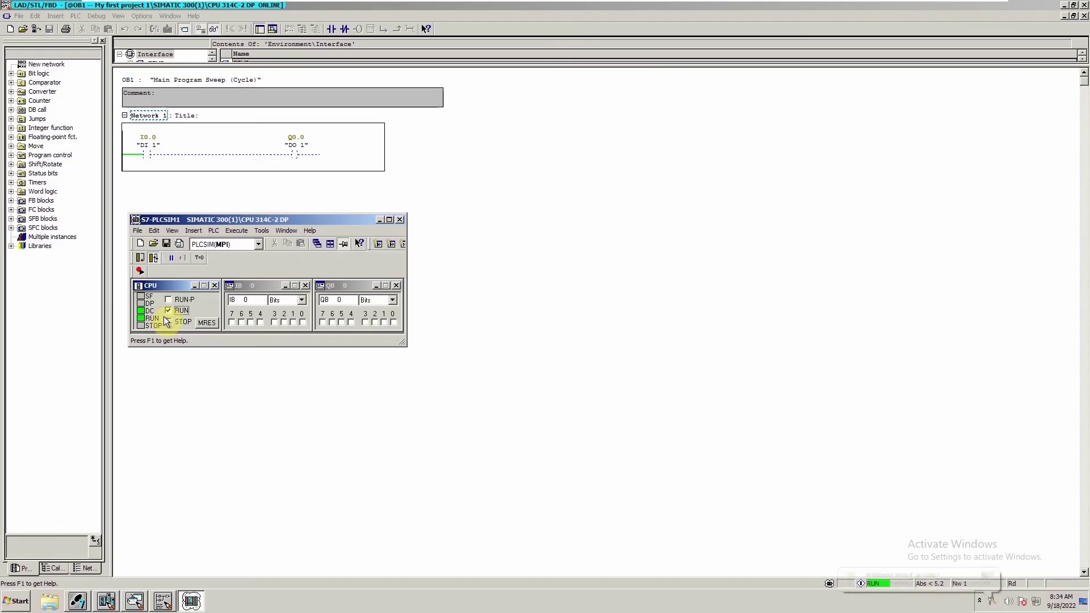
pyautogui.moveTo(224, 223); pyautogui.dragTo(215, 196)
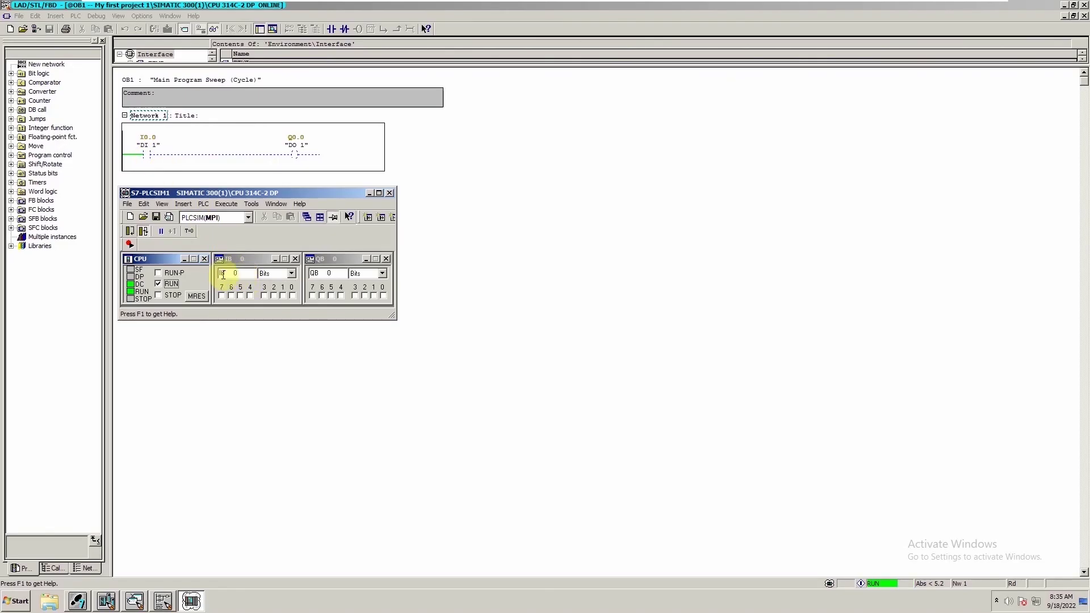
# Step: Test the Network 1 rung by switching bit 0 of input byte IB 0 on and off again in the simulator
pyautogui.click(245, 278)
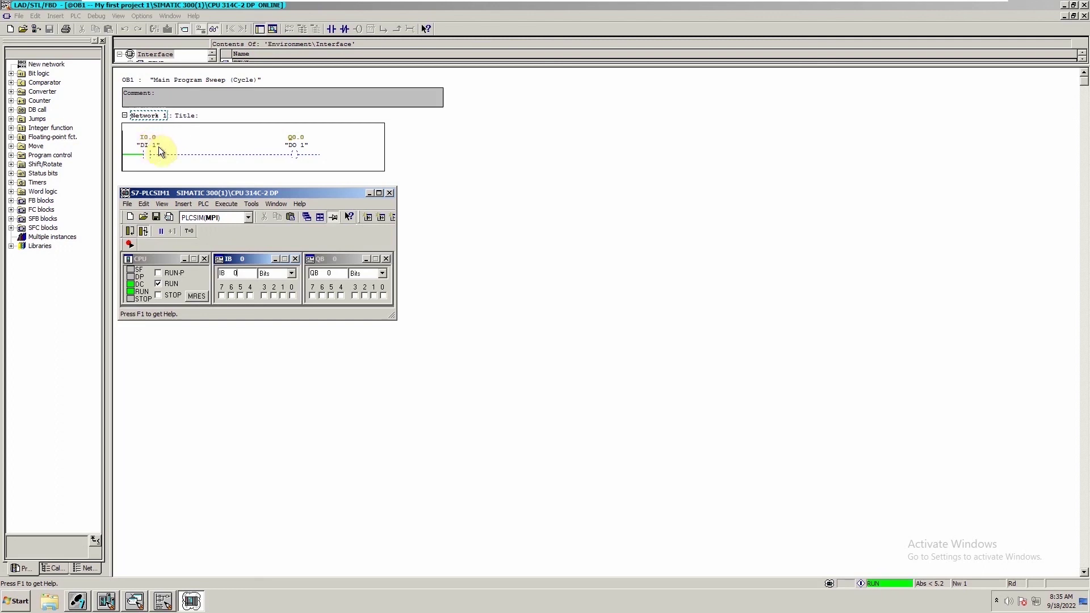
pyautogui.click(293, 295)
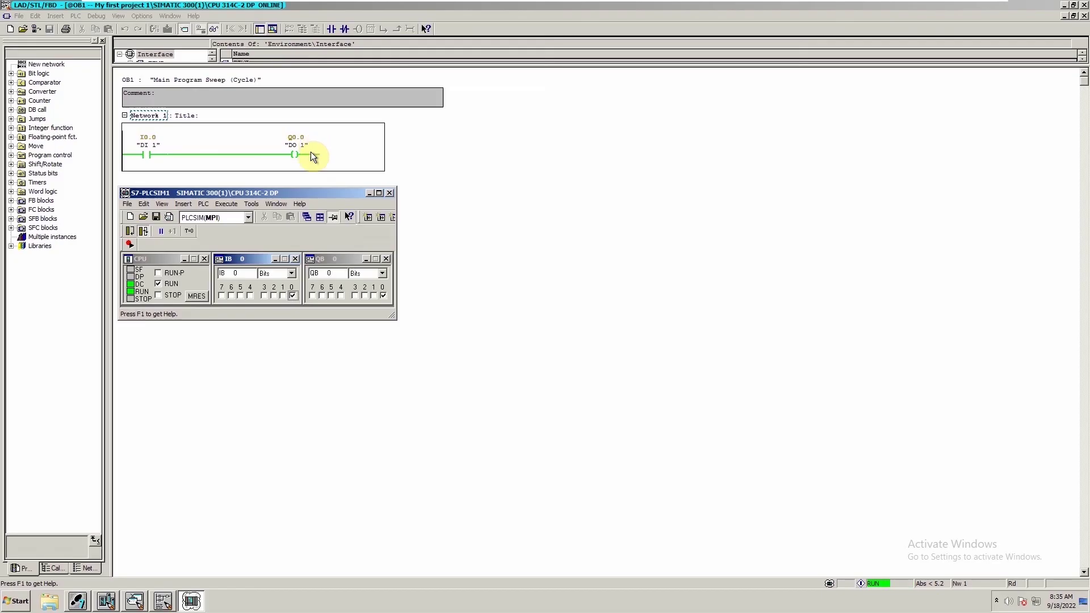
pyautogui.click(328, 273)
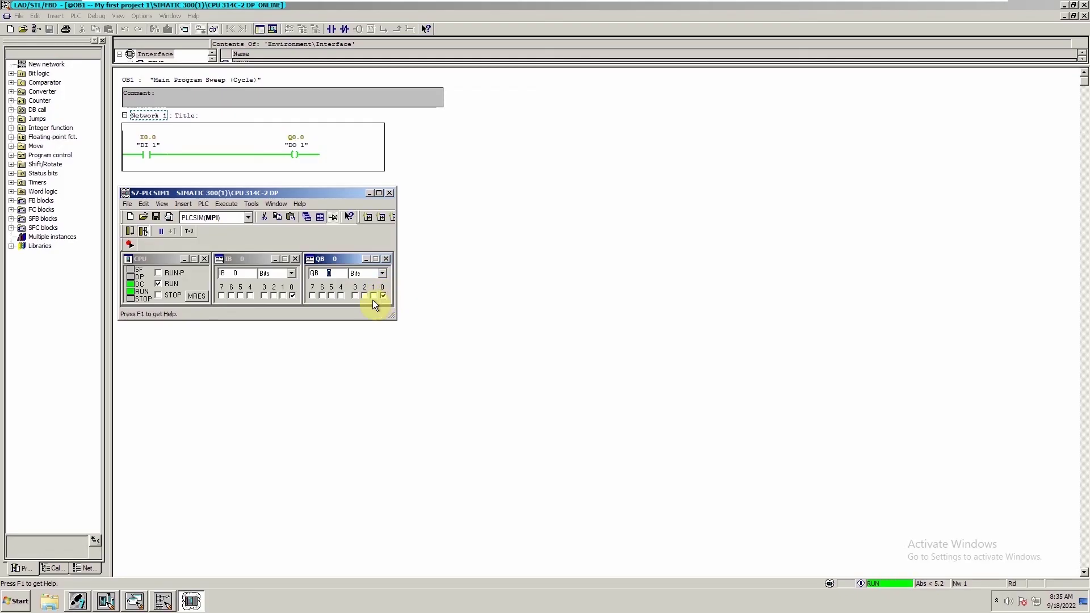
pyautogui.click(292, 295)
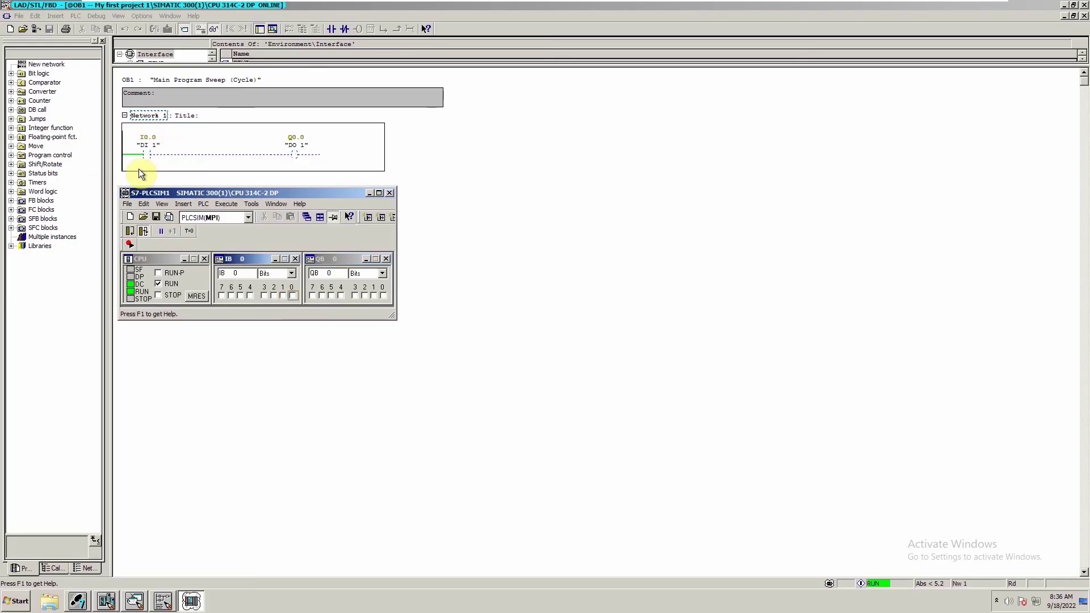